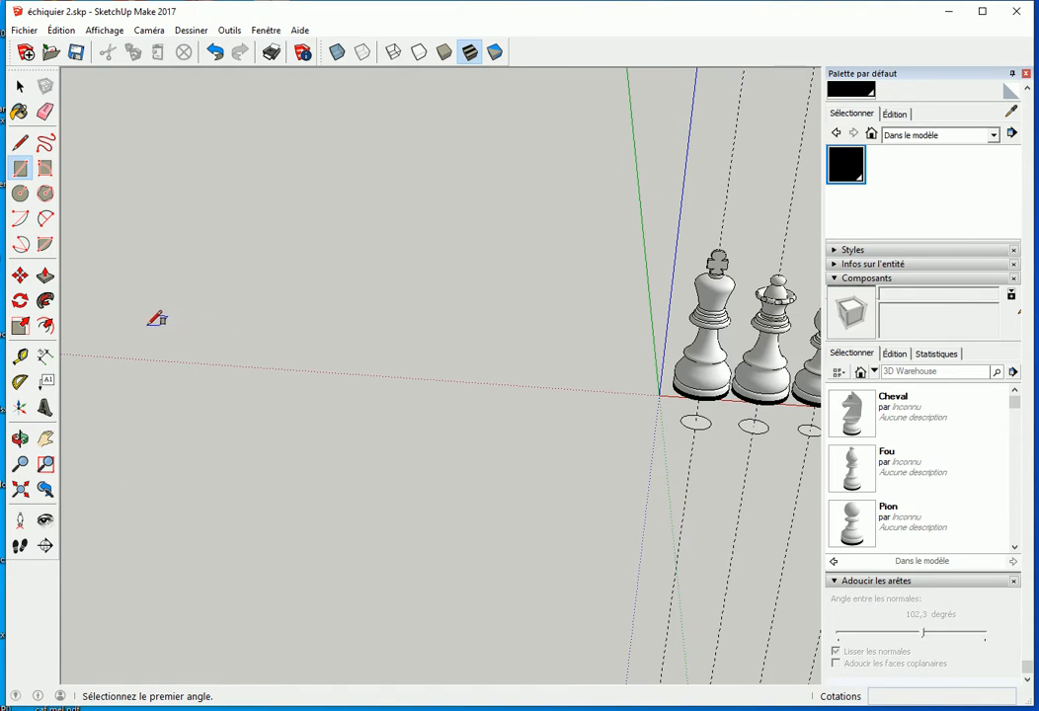
# - Draw a 40 x 40 mm square on the ground away from the chess pieces and extrude it upward into a thin slab
pyautogui.click(232, 299)
pyautogui.write('40;40')
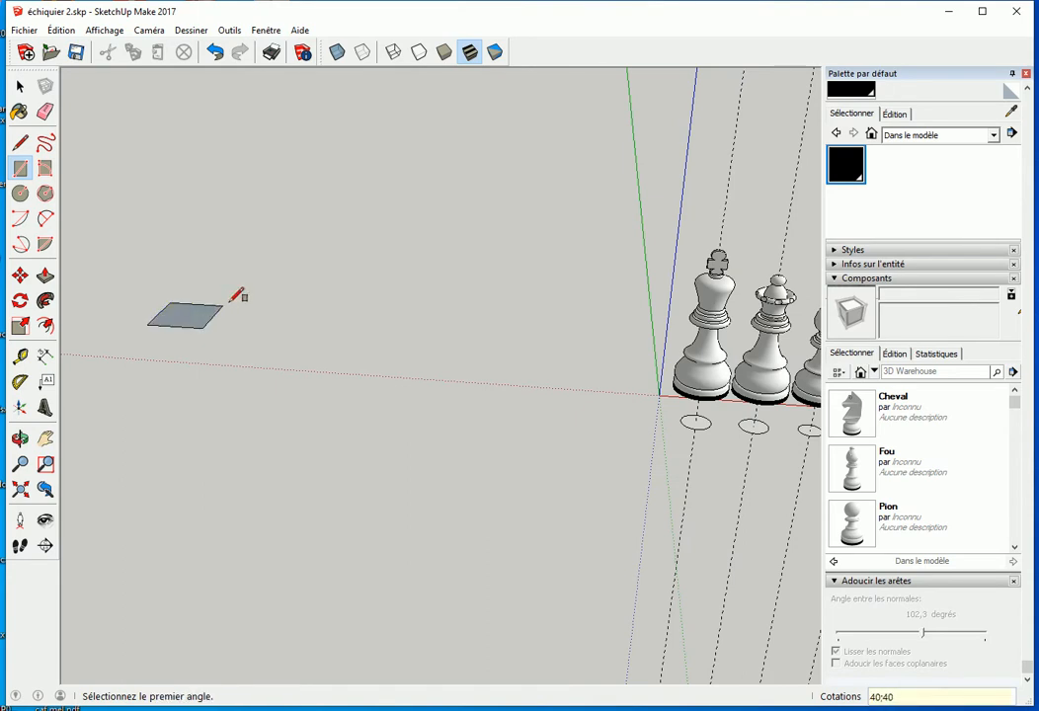
pyautogui.scroll(4, 492, 313)
pyautogui.press('p')
pyautogui.moveTo(206, 356); pyautogui.dragTo(290, 353, button='middle')
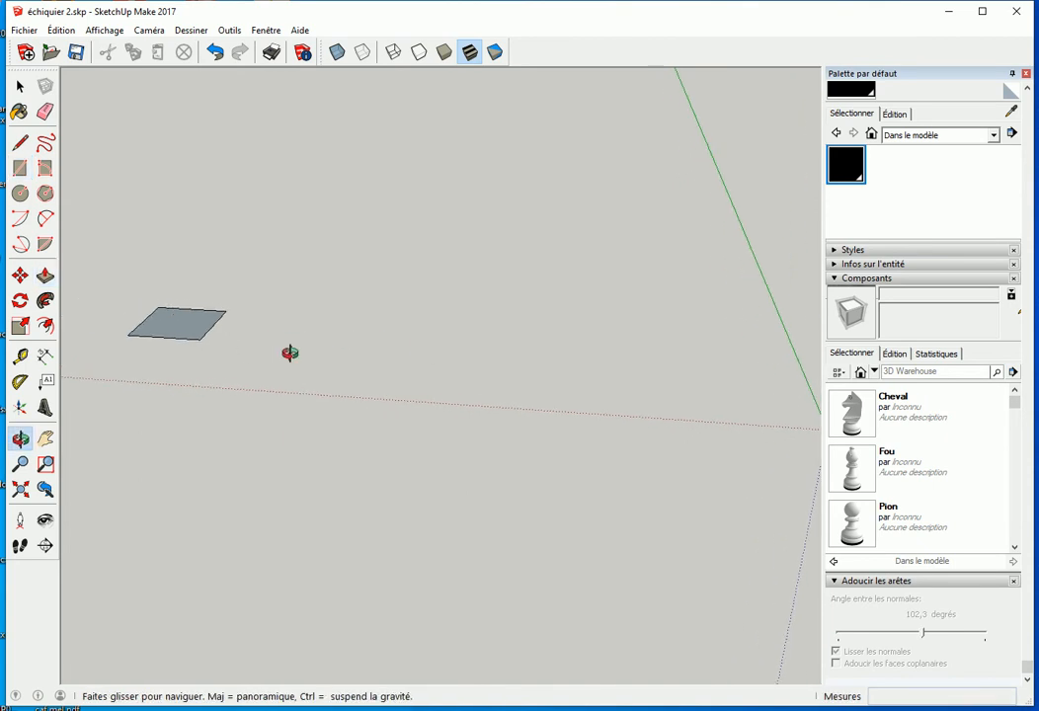
pyautogui.click(195, 327)
pyautogui.press('space')
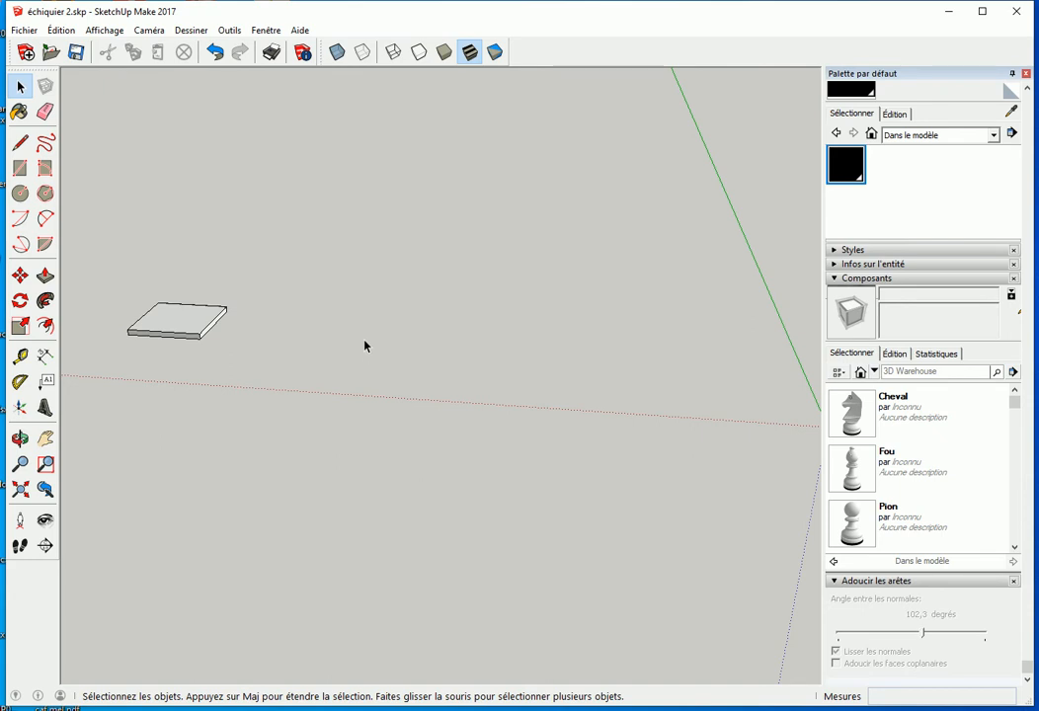
# - Convert the whole slab into a component named "Carré blanc"
pyautogui.tripleClick(180, 326)
pyautogui.rightClick(181, 326)
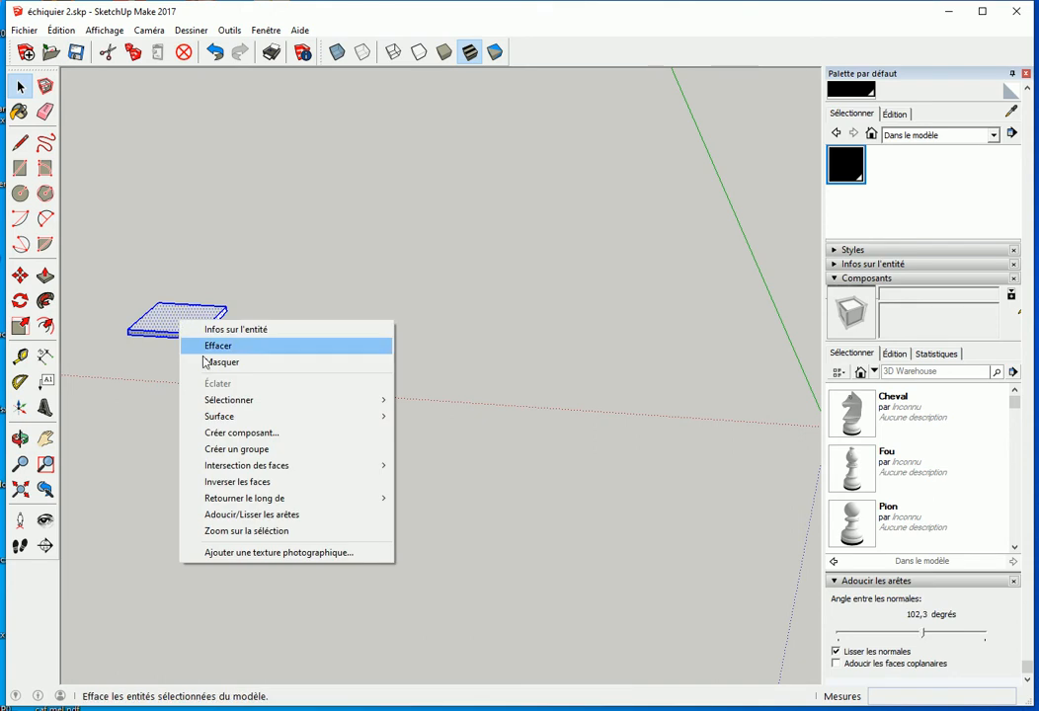
pyautogui.click(264, 434)
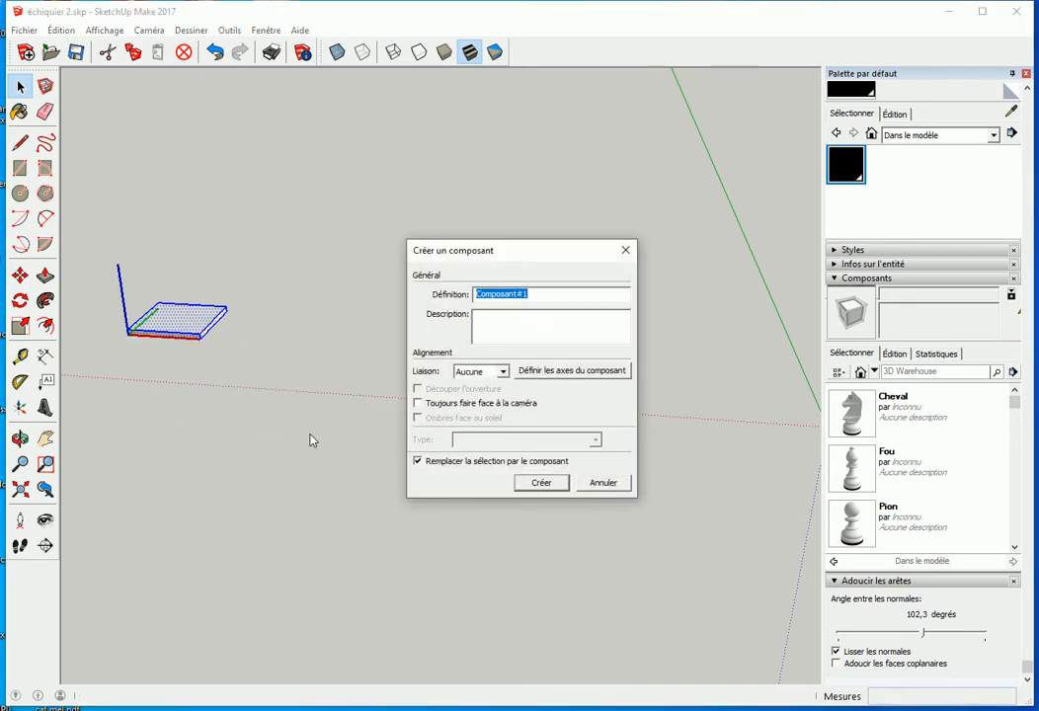
pyautogui.write('Carré blanc')
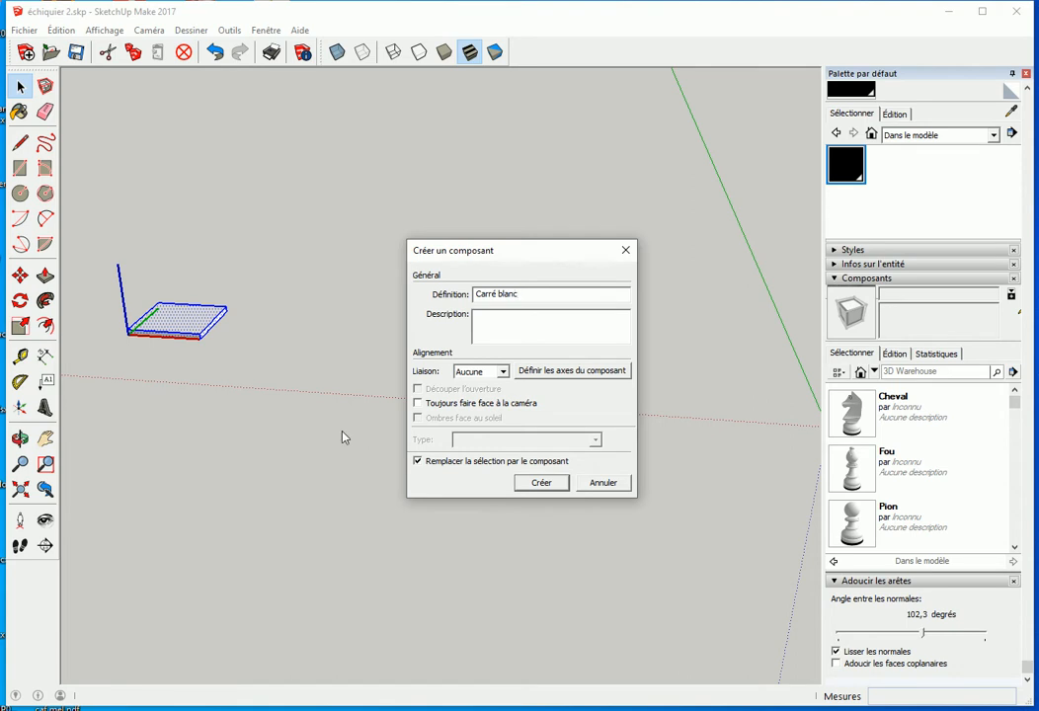
pyautogui.click(537, 483)
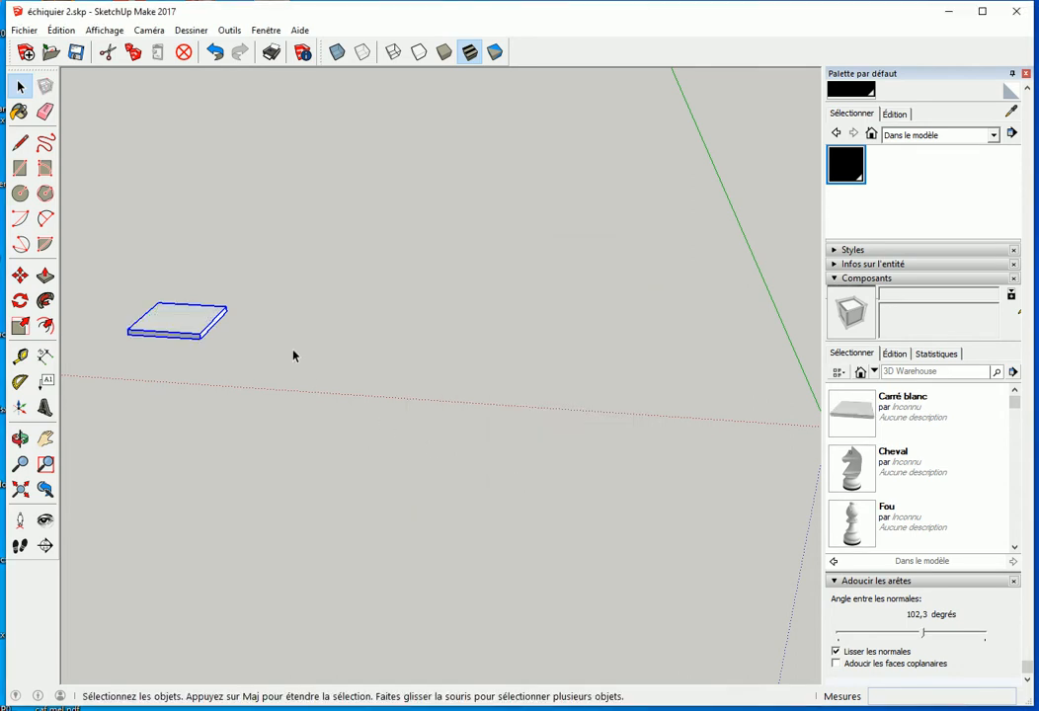
# - Copy the Carré blanc tile along the red axis, leaving a small gap beside the original
pyautogui.press('m')
pyautogui.click(199, 335)
pyautogui.press('ctrl')
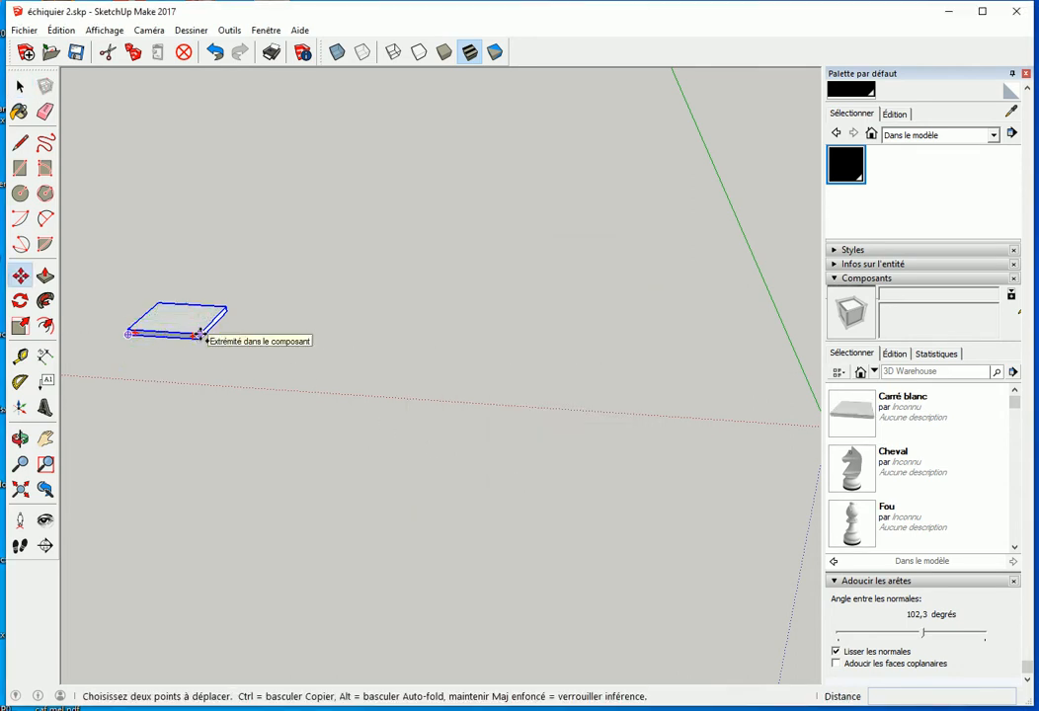
pyautogui.click(327, 349)
pyautogui.press('space')
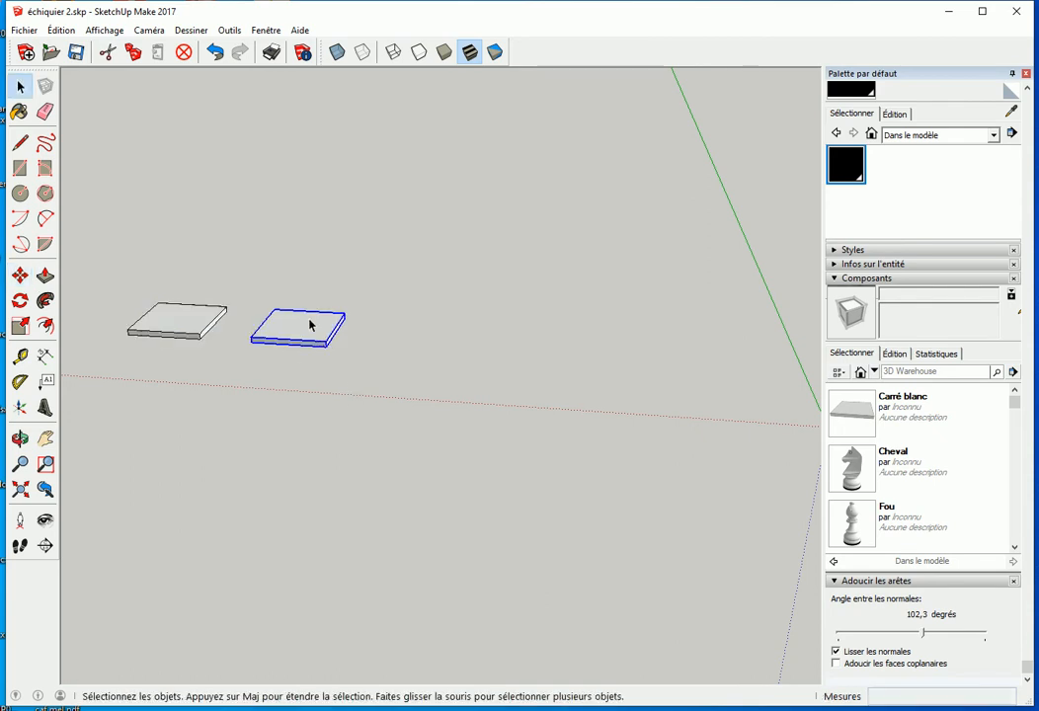
# - Make the copied tile a unique component and rename its definition "Carré noir"
pyautogui.click(375, 337)
pyautogui.click(298, 335)
pyautogui.rightClick(299, 335)
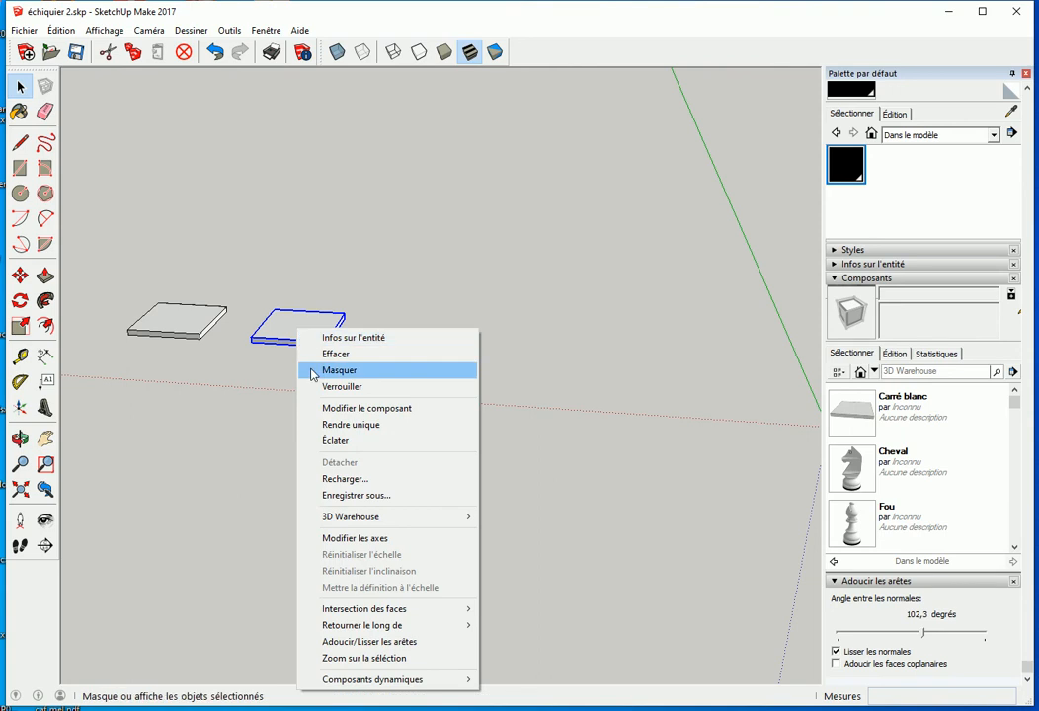
pyautogui.click(342, 425)
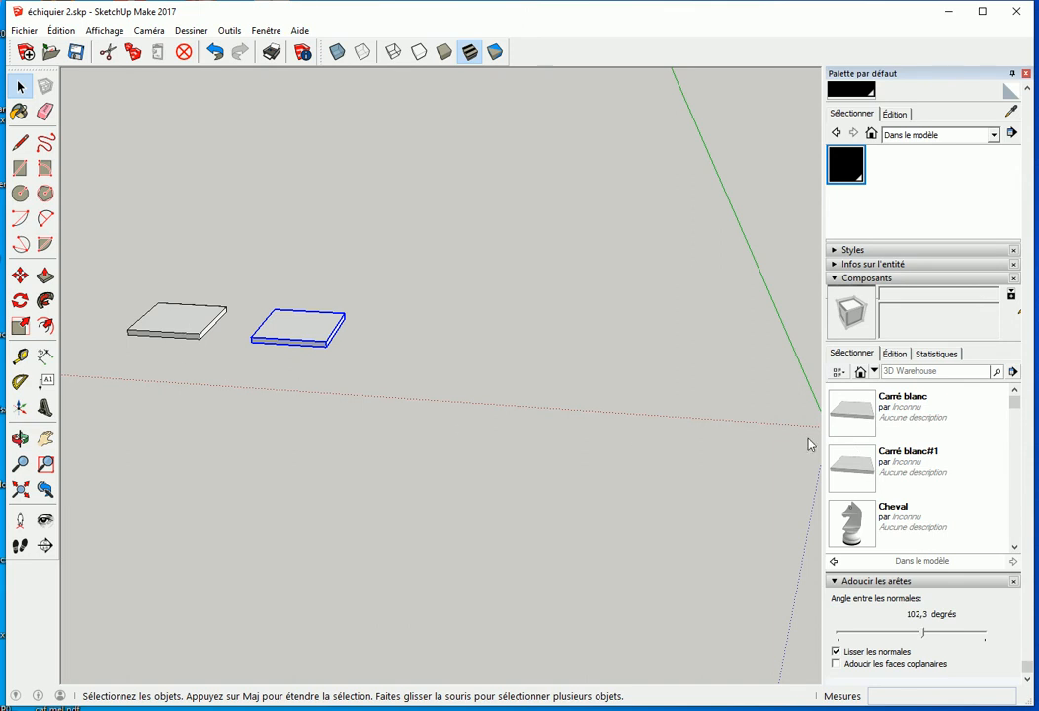
pyautogui.click(887, 452)
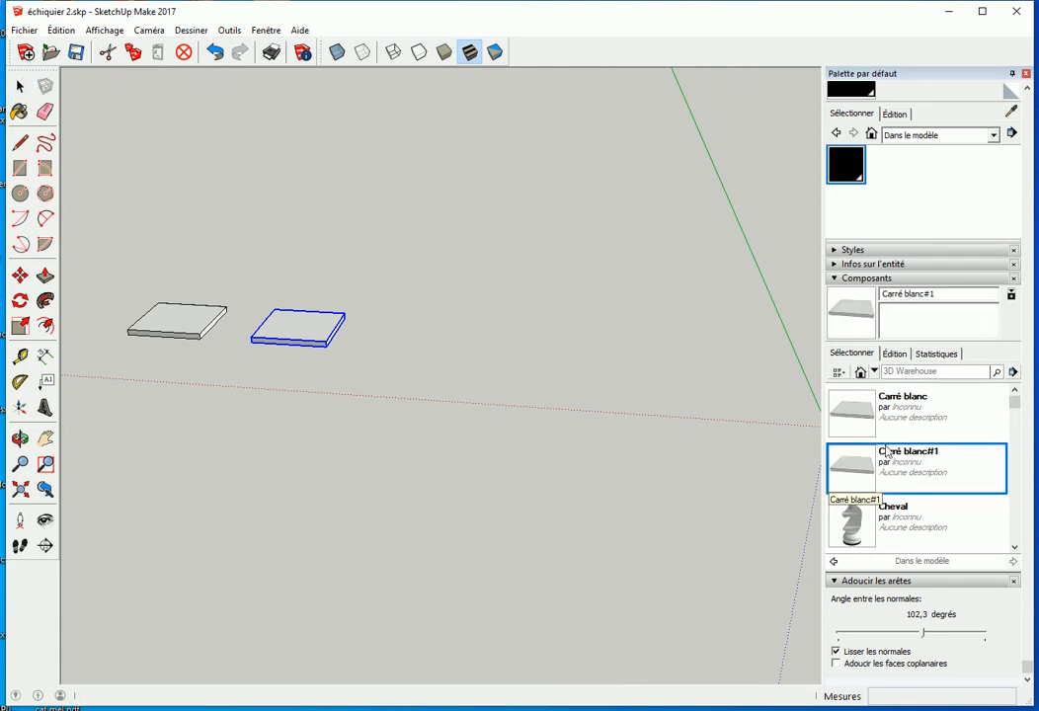
pyautogui.click(943, 294)
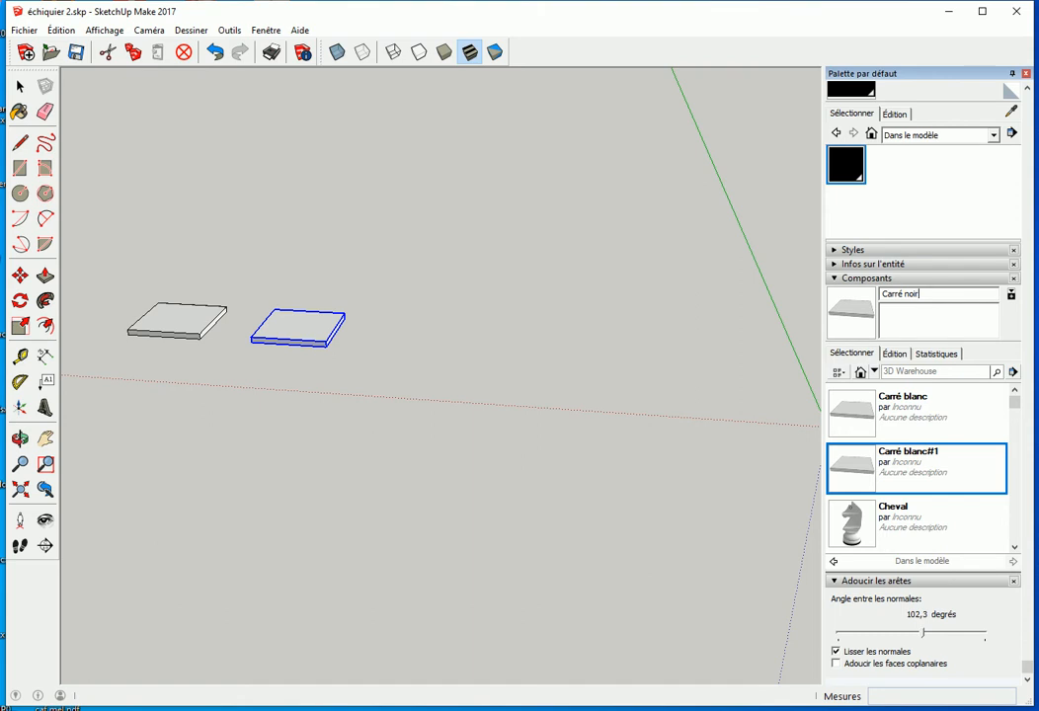
pyautogui.press('Return')
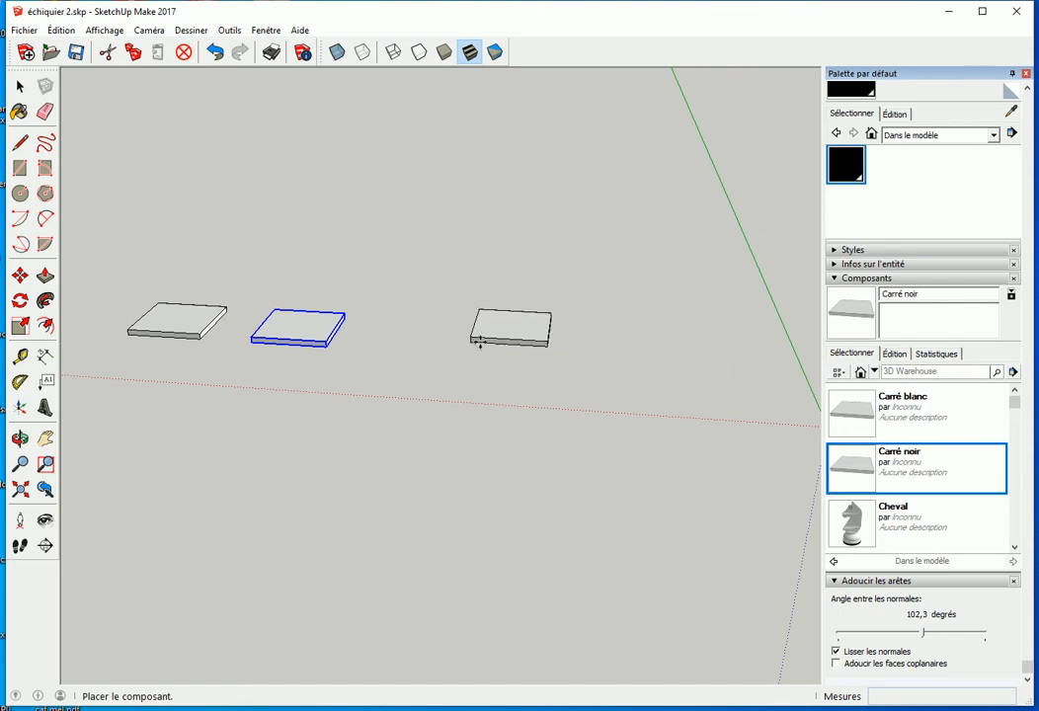
pyautogui.press('Escape')
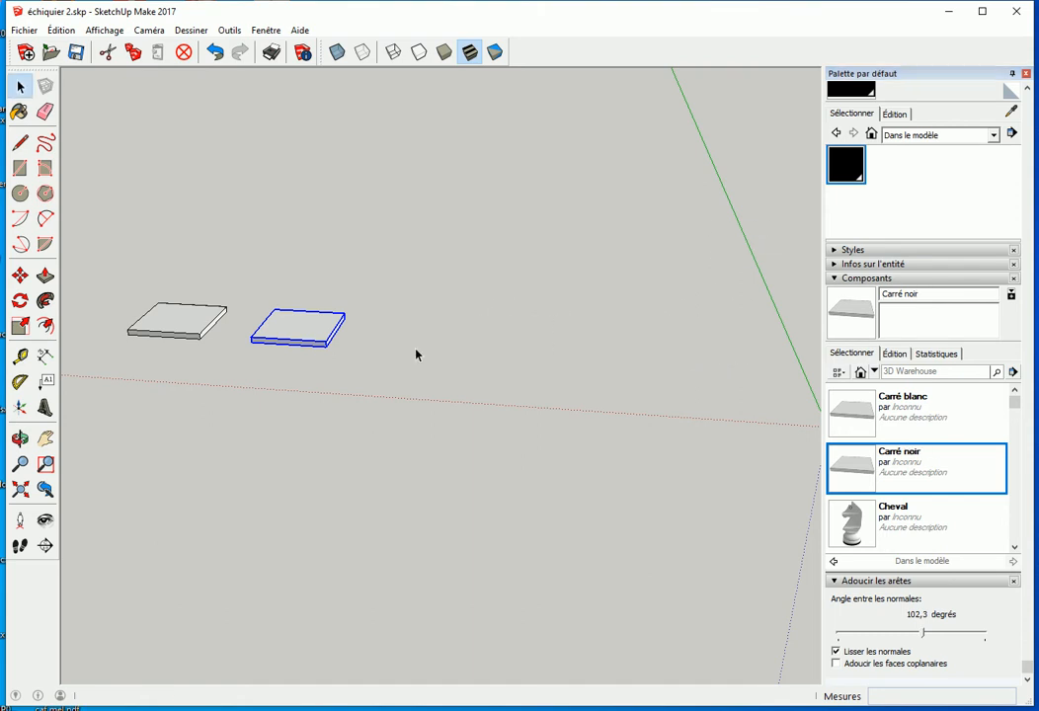
# - Paint the top face inside the Carré noir component with the black material Couleur M09
pyautogui.doubleClick(307, 333)
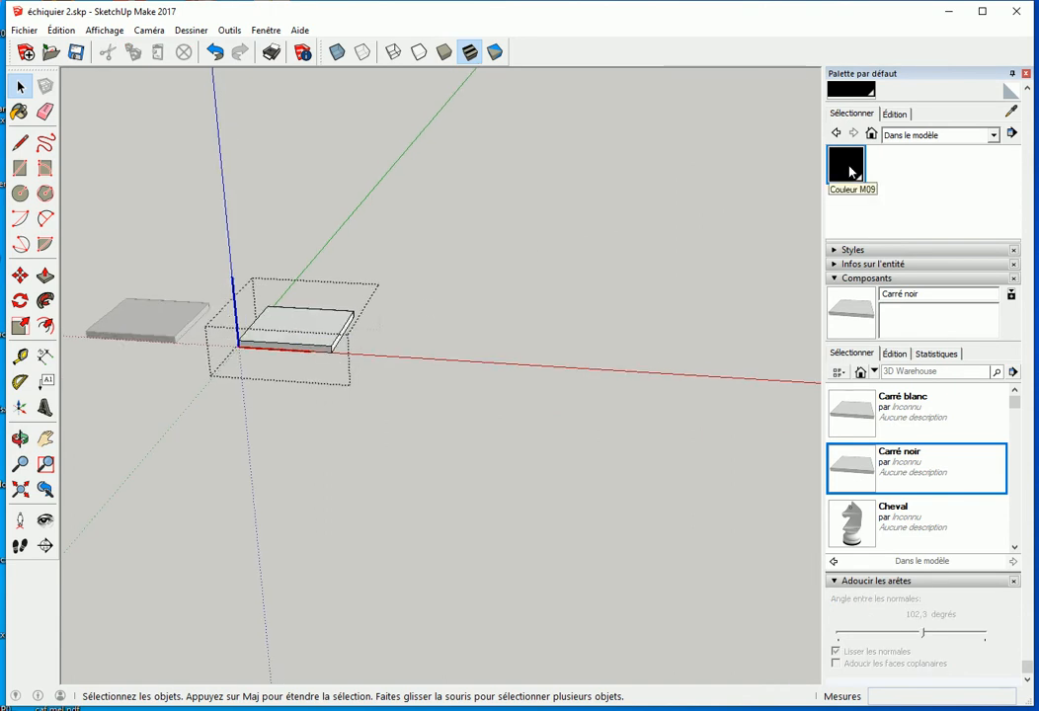
pyautogui.click(846, 165)
pyautogui.click(310, 317)
pyautogui.press('space')
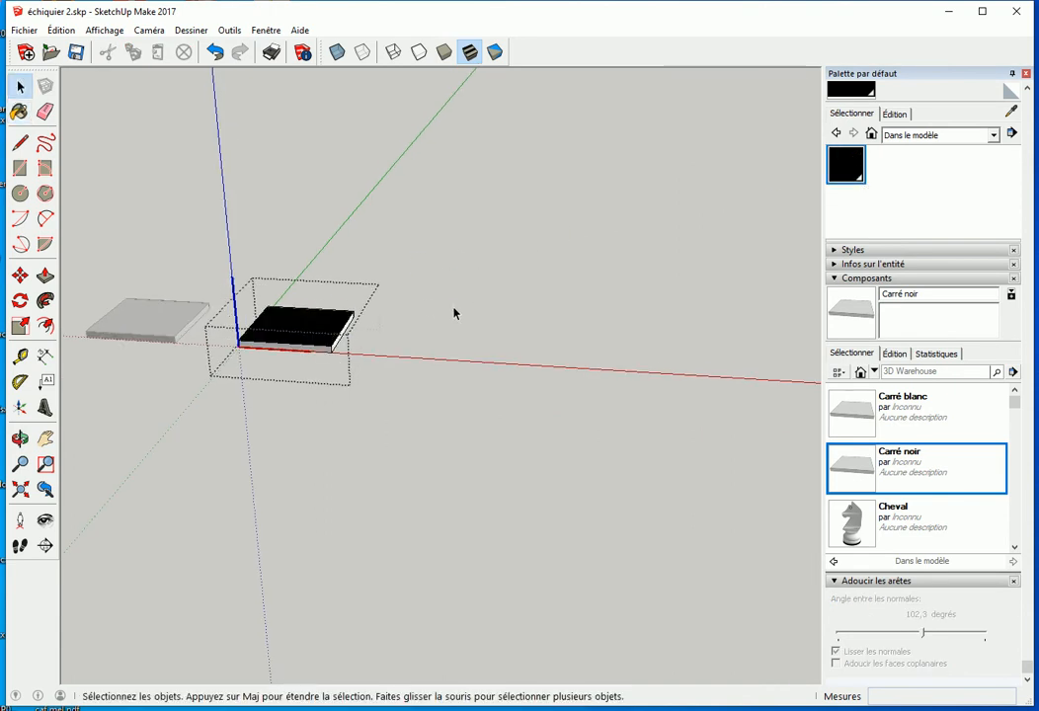
pyautogui.click(443, 324)
pyautogui.moveTo(277, 378); pyautogui.dragTo(362, 389, button='middle')
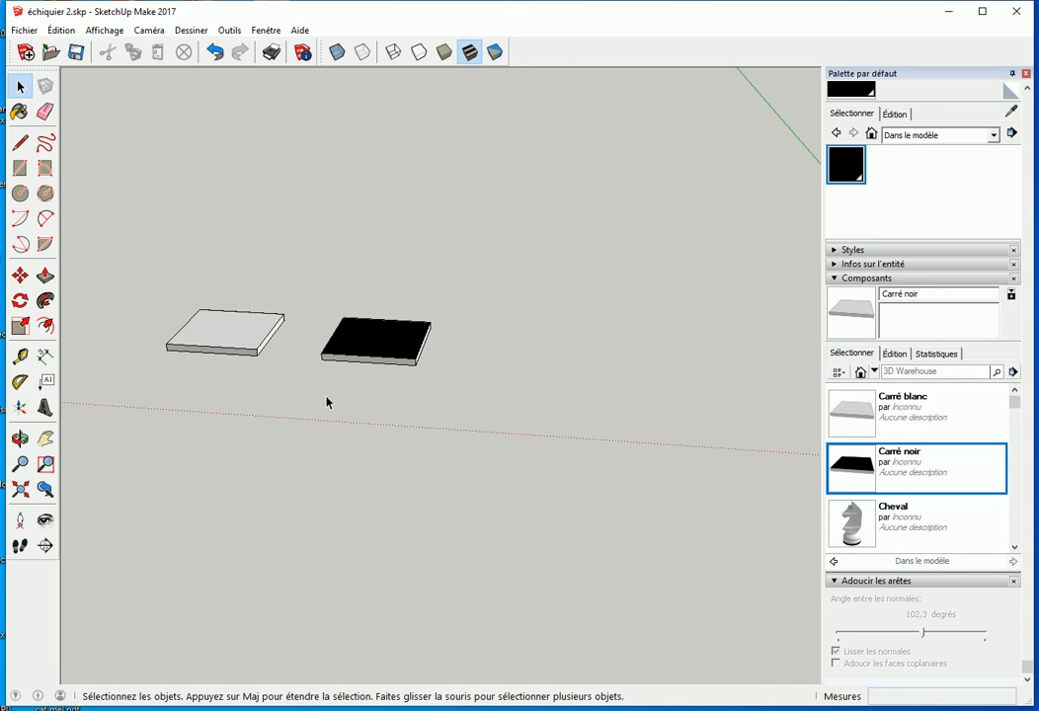
# - Move the black tile by its corner so it sits flush against the white tile's far side along the red axis
pyautogui.press('m')
pyautogui.scroll(1, 325, 380)
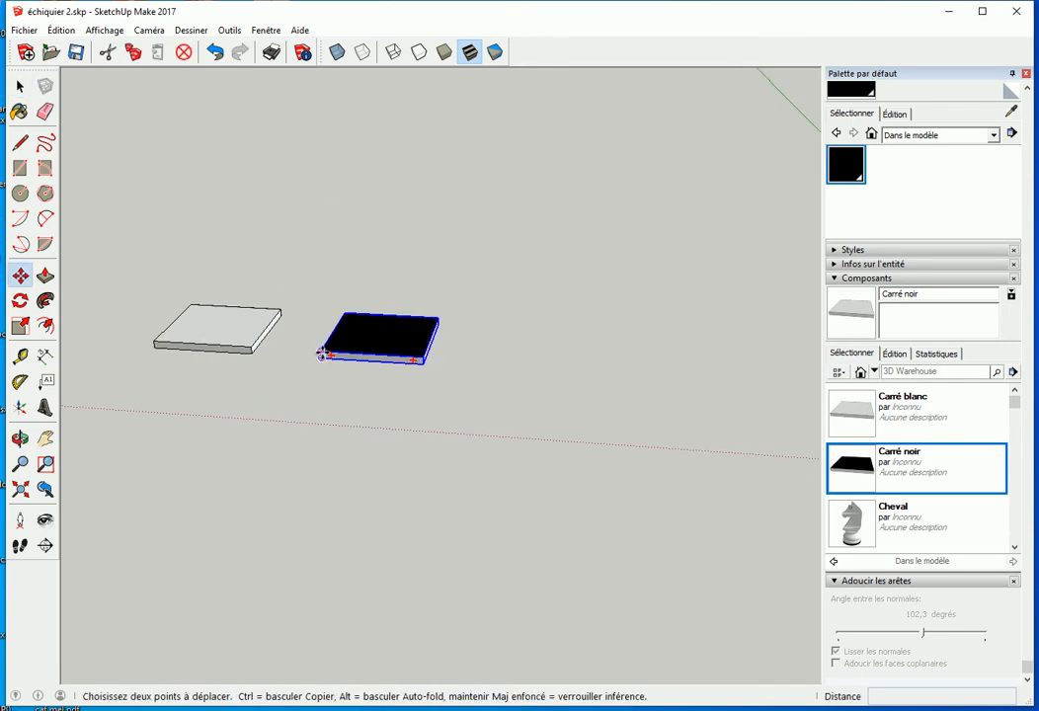
pyautogui.click(322, 354)
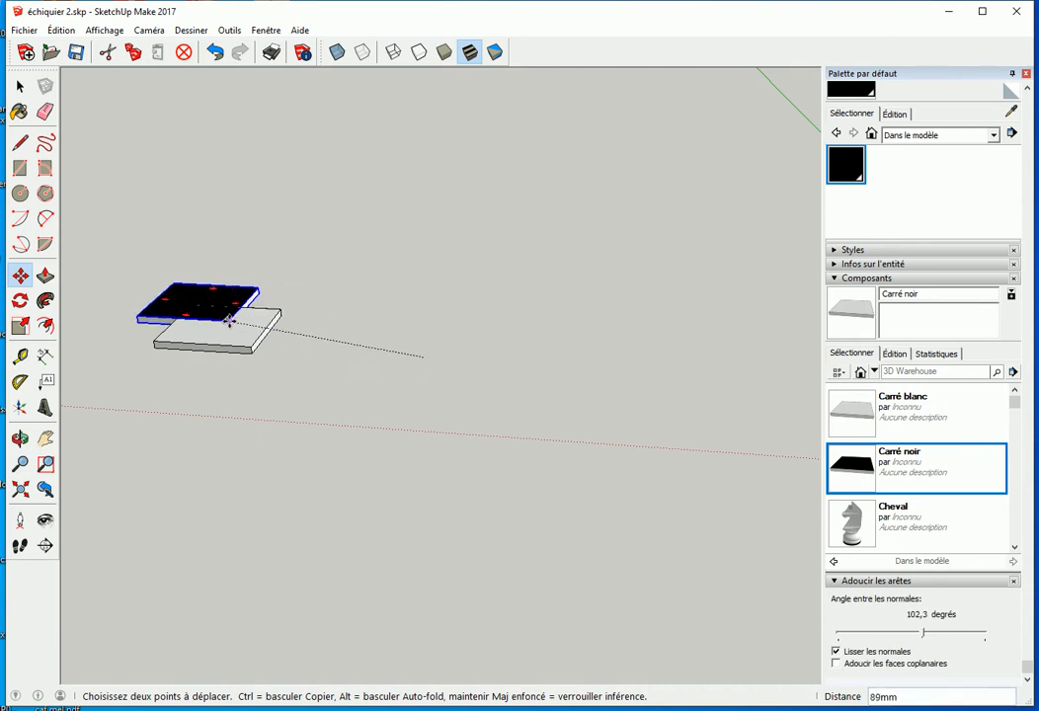
pyautogui.click(155, 342)
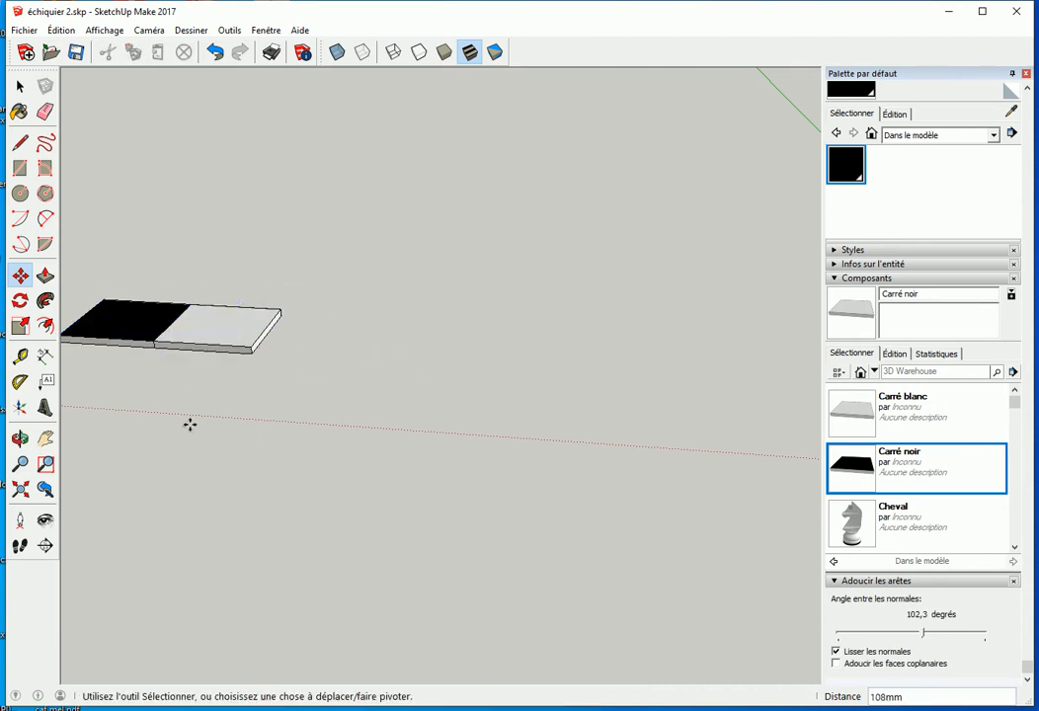
pyautogui.press('space')
# - Copy the black-and-white tile pair 80 mm along the red axis and multiply the copy by 3 to make an eight-tile row
pyautogui.moveTo(206, 408); pyautogui.dragTo(322, 400, button='middle')
pyautogui.moveTo(93, 301); pyautogui.dragTo(330, 396)
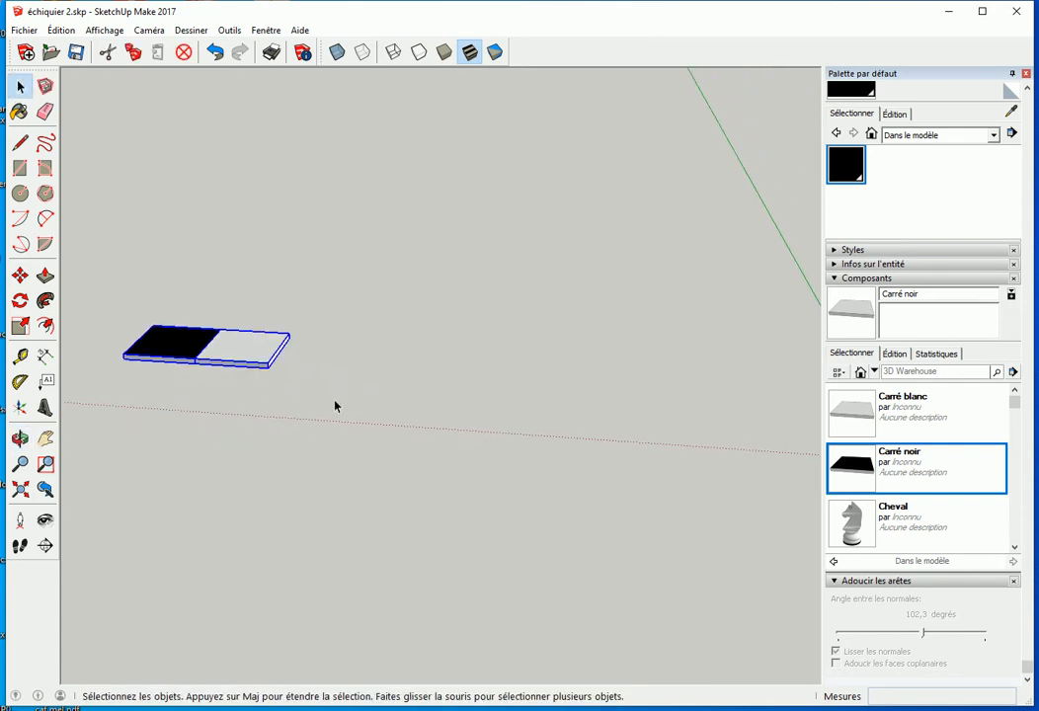
pyautogui.press('m')
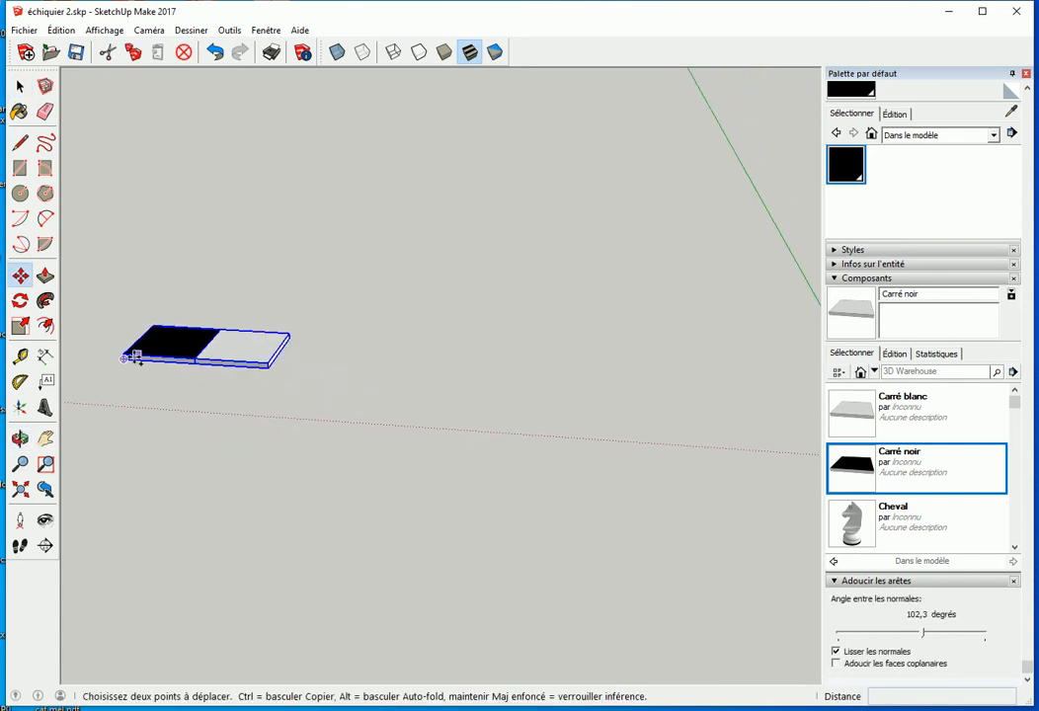
pyautogui.scroll(2, 124, 355)
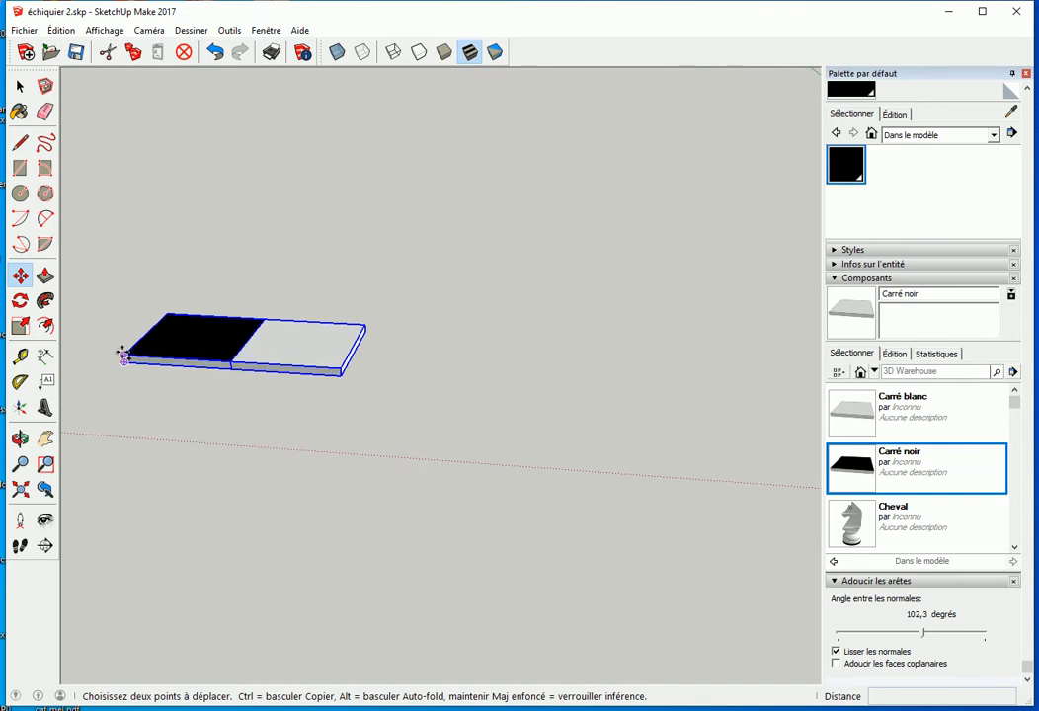
pyautogui.click(123, 355)
pyautogui.click(342, 371)
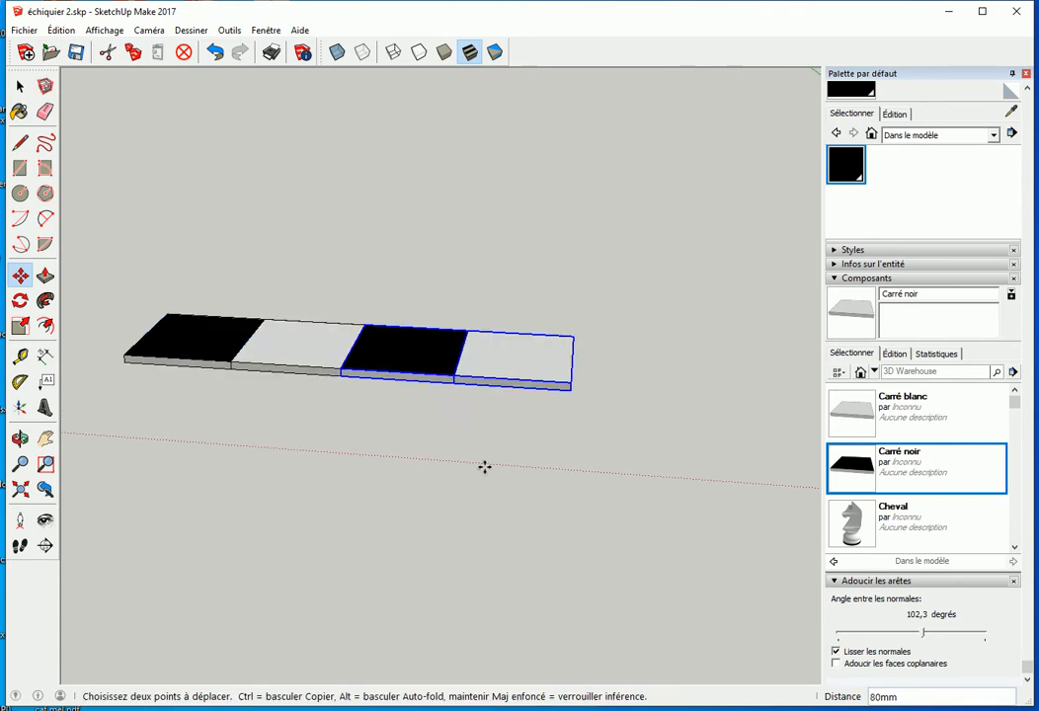
pyautogui.scroll(-2, 485, 468)
pyautogui.keyDown('shift'); pyautogui.moveTo(485, 467); pyautogui.dragTo(283, 450, button='middle'); pyautogui.keyUp('shift')
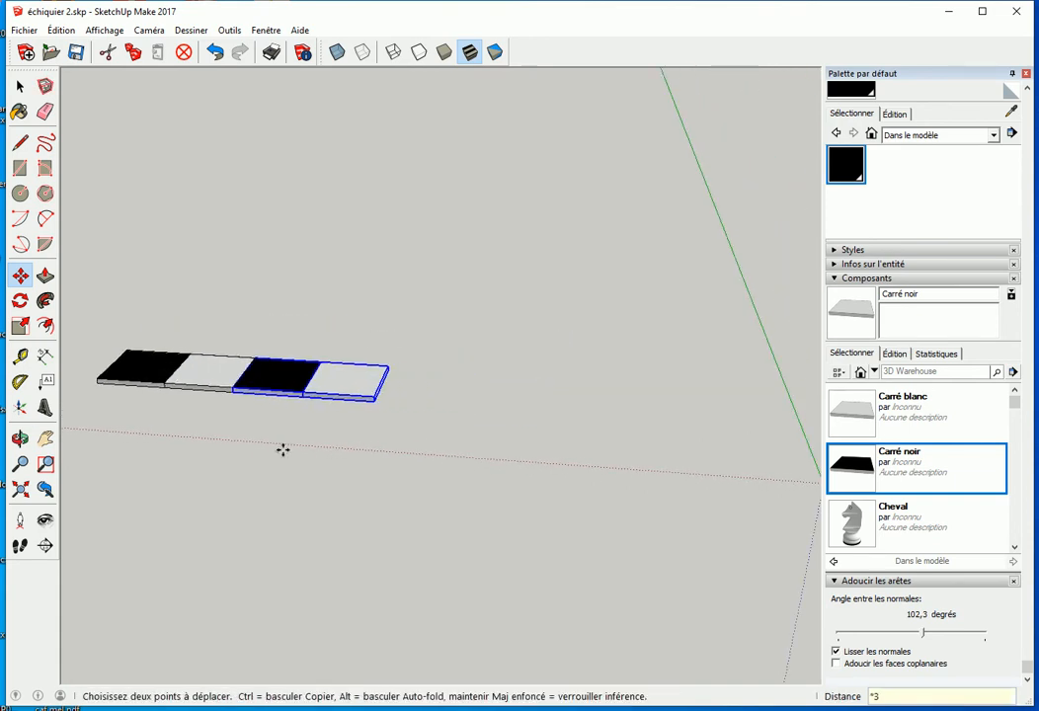
pyautogui.write('*3')
pyautogui.press('Return')
pyautogui.press('space')
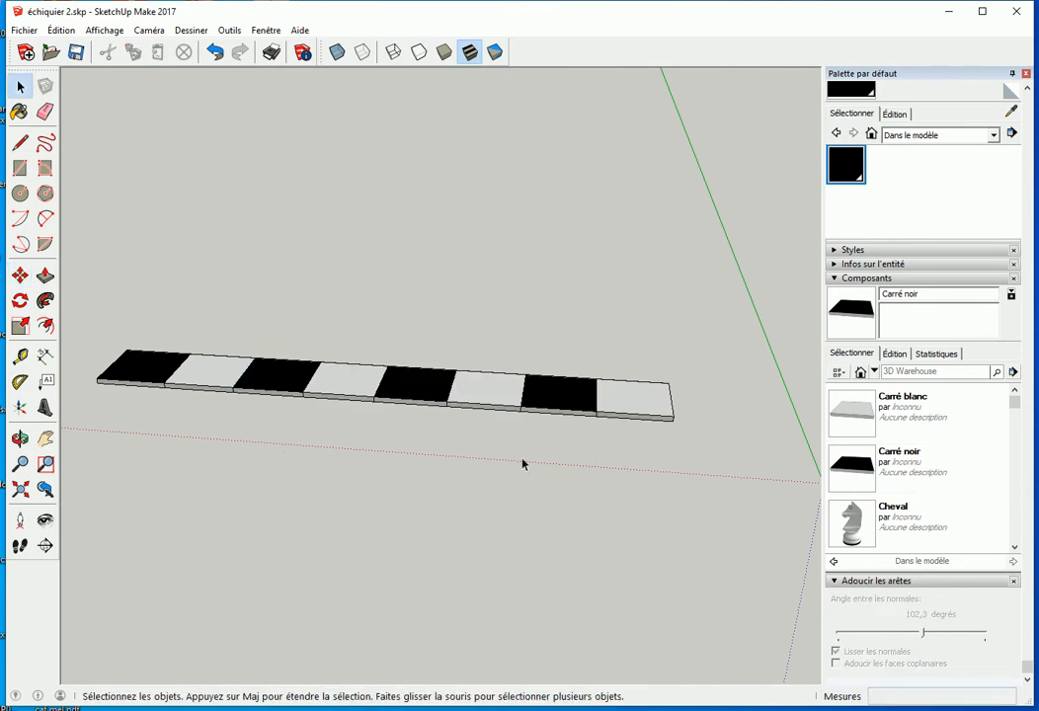
# - Copy the complete eight-tile row directly behind the first one, offset sideways by one tile so the colours alternate
pyautogui.moveTo(84, 326); pyautogui.dragTo(676, 476)
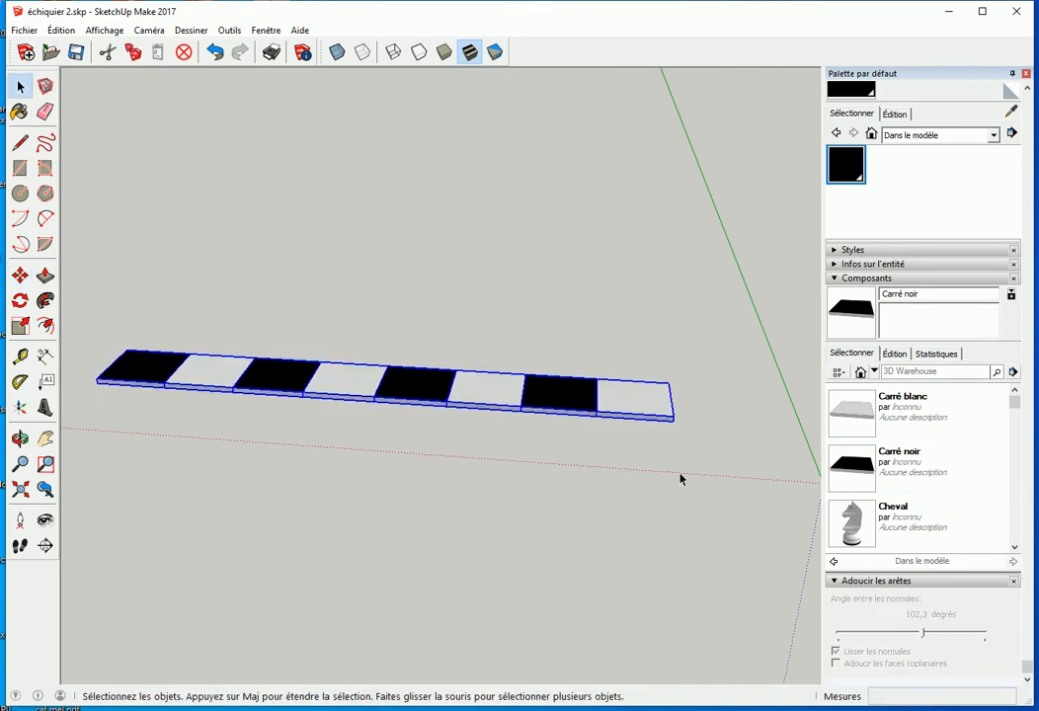
pyautogui.press('m')
pyautogui.moveTo(670, 479); pyautogui.dragTo(645, 460, button='middle')
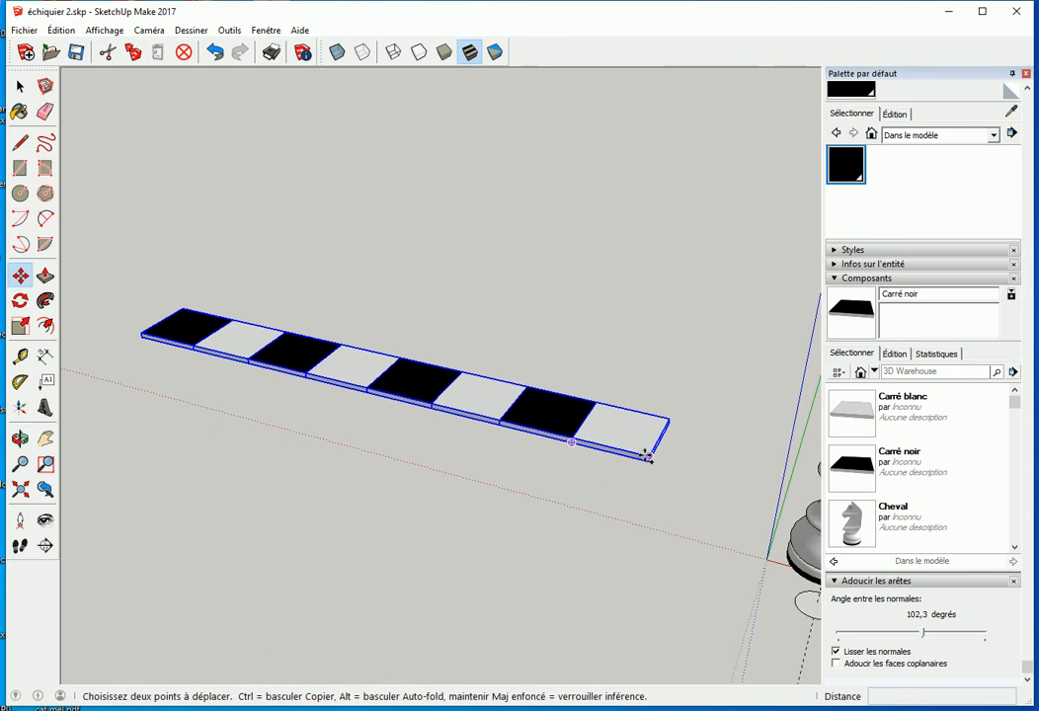
pyautogui.scroll(3, 647, 452)
pyautogui.press('ctrl')
pyautogui.click(650, 456)
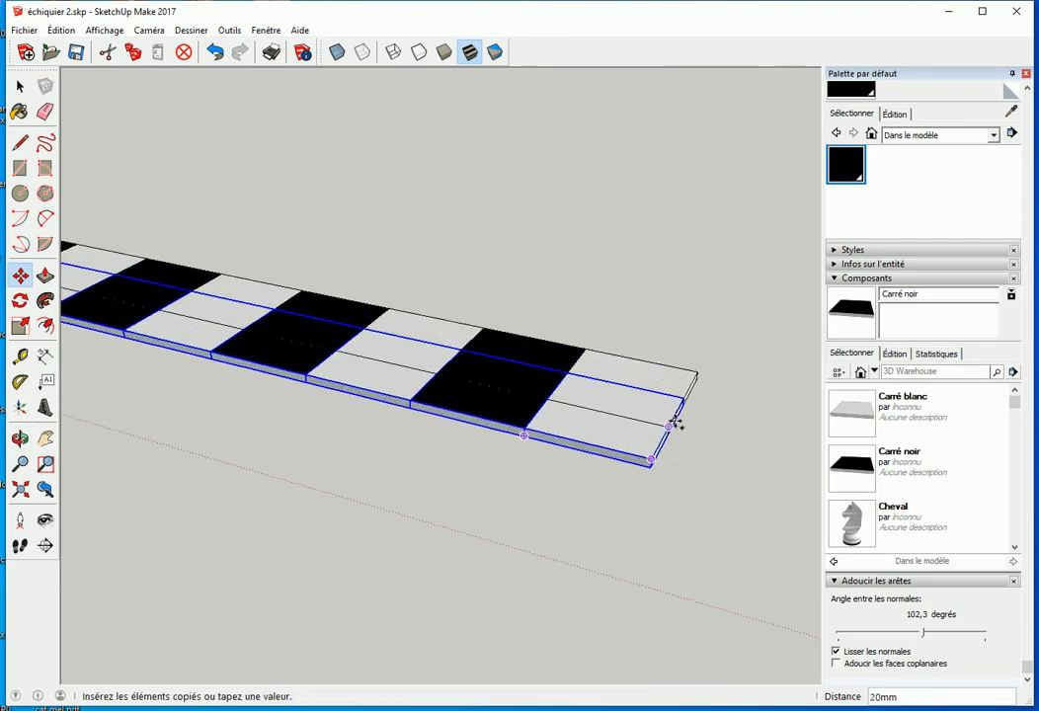
pyautogui.click(569, 372)
pyautogui.scroll(-3, 443, 501)
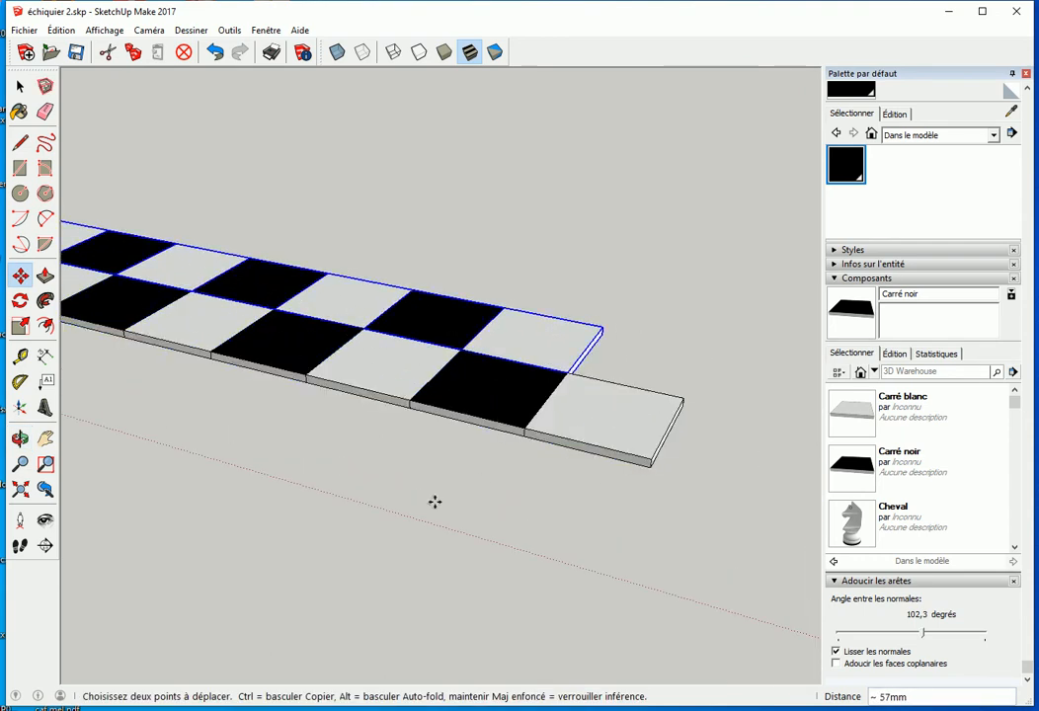
pyautogui.moveTo(381, 508); pyautogui.dragTo(635, 539, button='middle')
# - Move the overhanging black tile of the second row to its opposite end, behind the first row's last white tile
pyautogui.press('space')
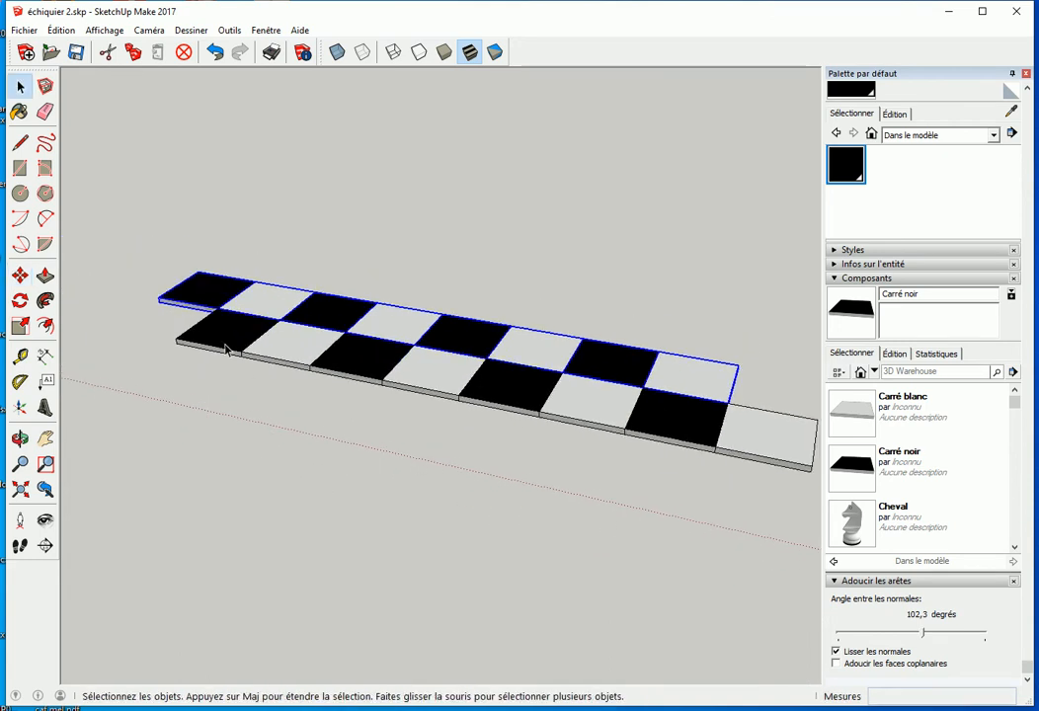
pyautogui.click(205, 296)
pyautogui.press('m')
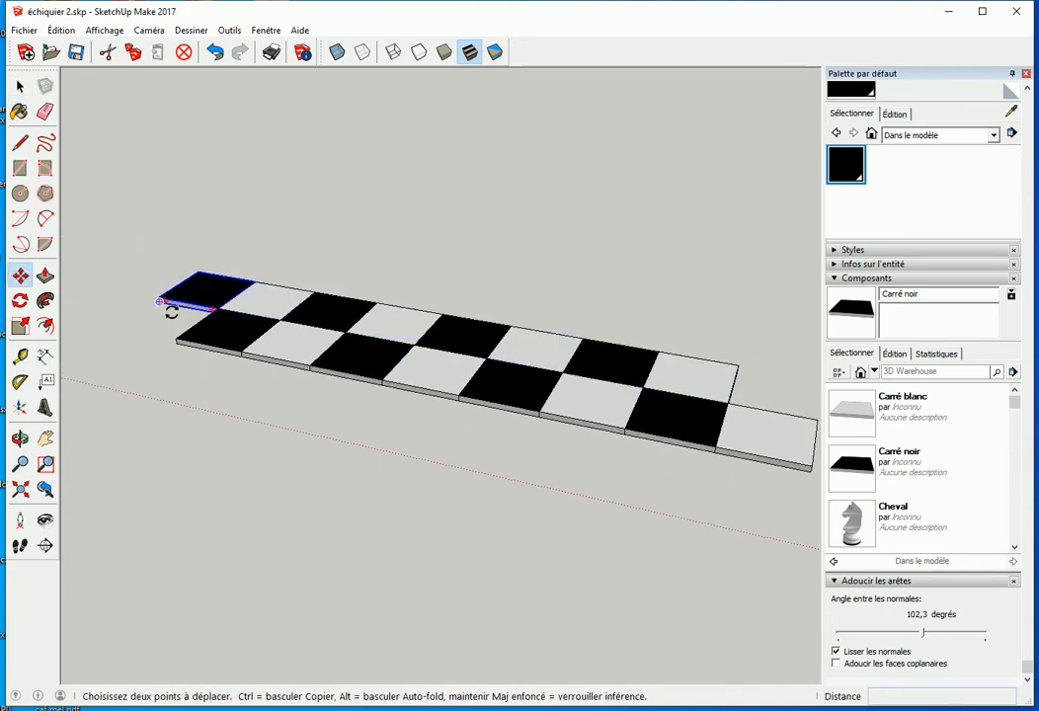
pyautogui.click(161, 296)
pyautogui.click(731, 405)
pyautogui.press('space')
pyautogui.click(582, 534)
# - Copy the two-row block 80 mm behind itself along the green axis and multiply the copy by 3 to complete the chessboard
pyautogui.moveTo(638, 543); pyautogui.dragTo(647, 492, button='middle')
pyautogui.moveTo(104, 240); pyautogui.dragTo(758, 489)
pyautogui.press('m')
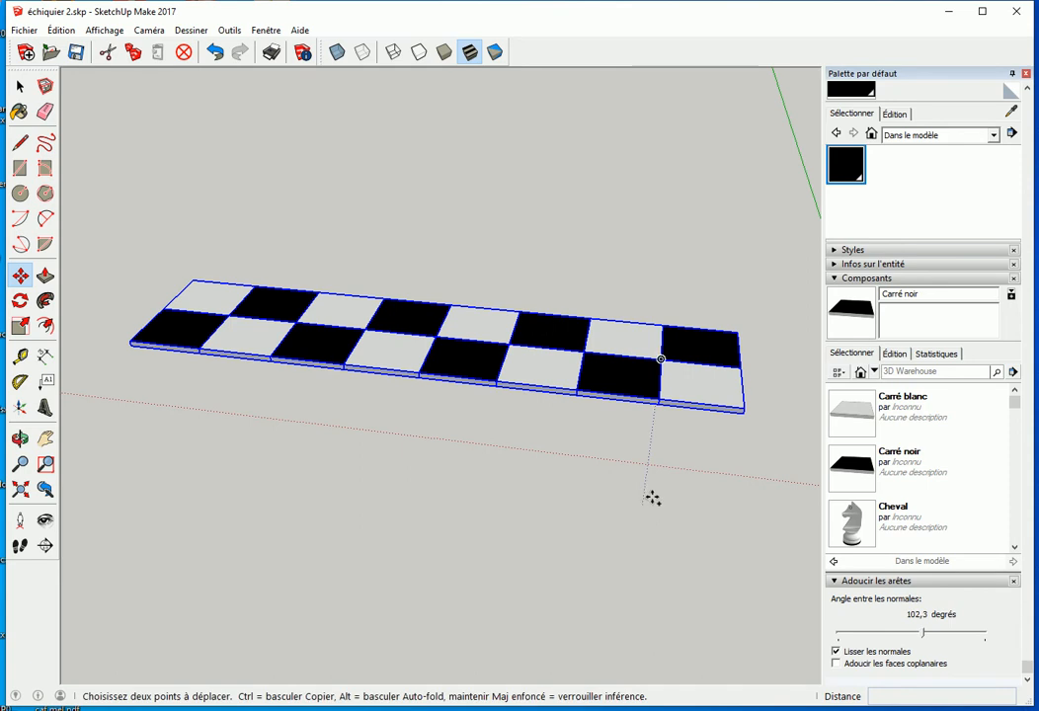
pyautogui.keyDown('ctrl'); pyautogui.click(743, 408); pyautogui.keyUp('ctrl')
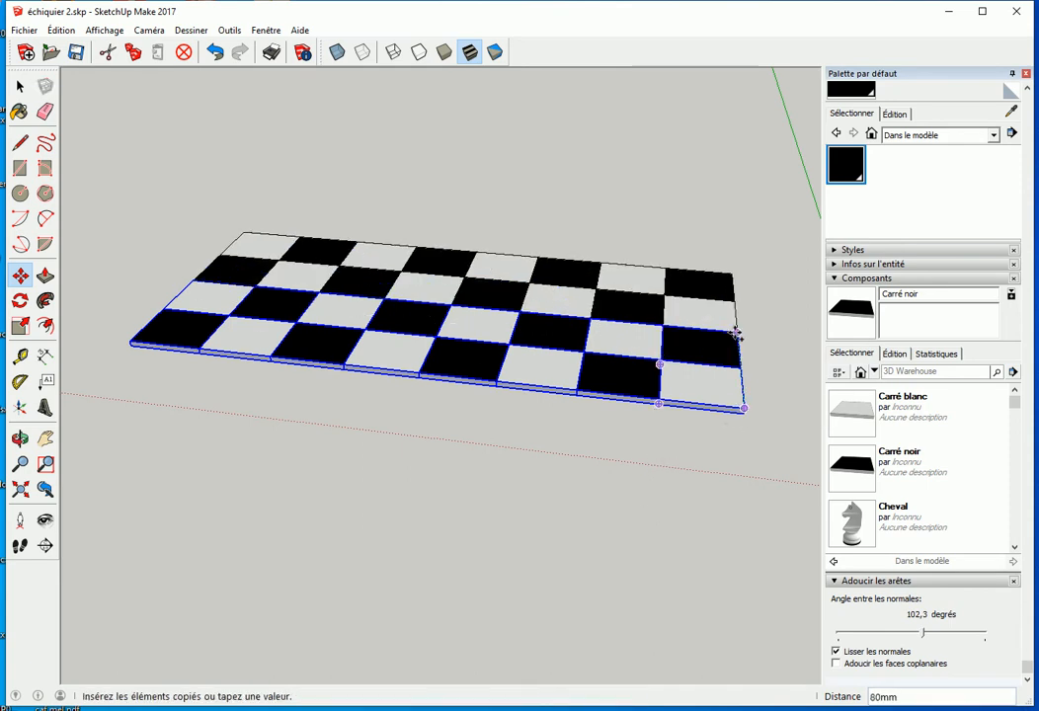
pyautogui.click(734, 333)
pyautogui.write('*3')
pyautogui.press('Return')
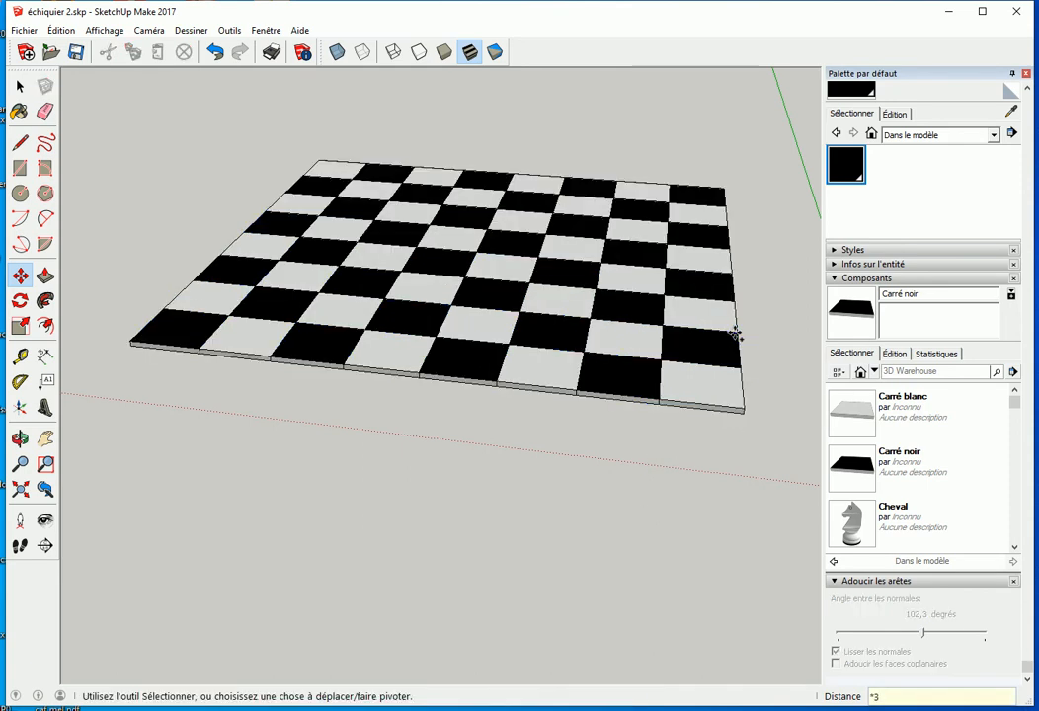
pyautogui.press('space')
# - Open the front-corner black tile component for editing and collapse the component settings so the materials are fully accessible
pyautogui.moveTo(484, 487); pyautogui.dragTo(401, 517, button='middle')
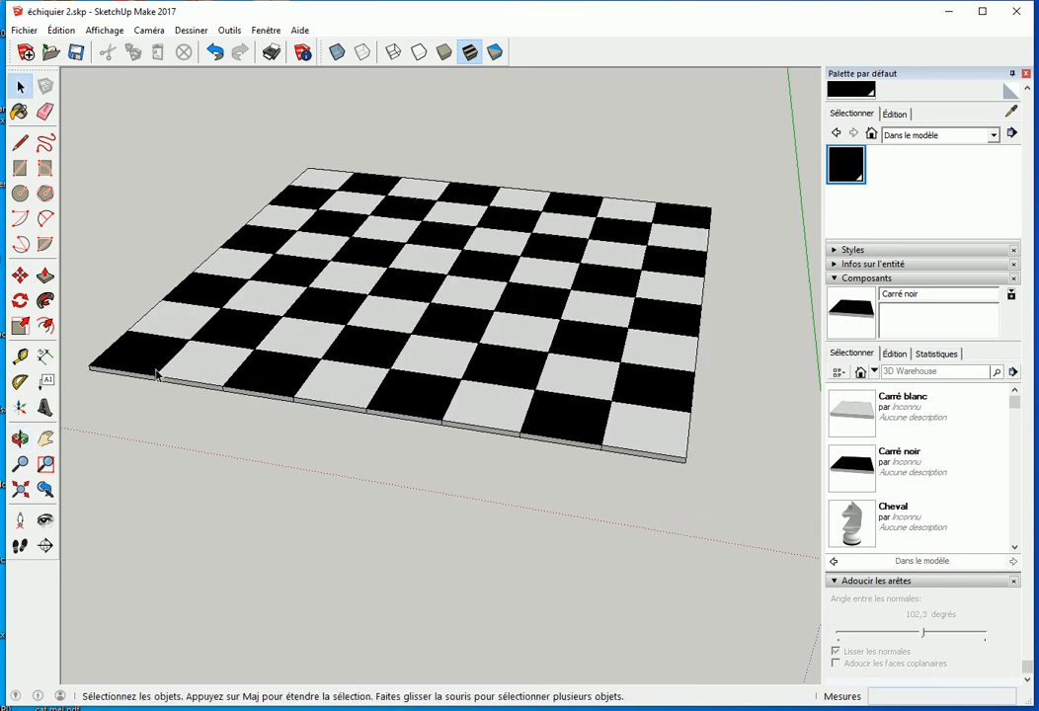
pyautogui.doubleClick(145, 358)
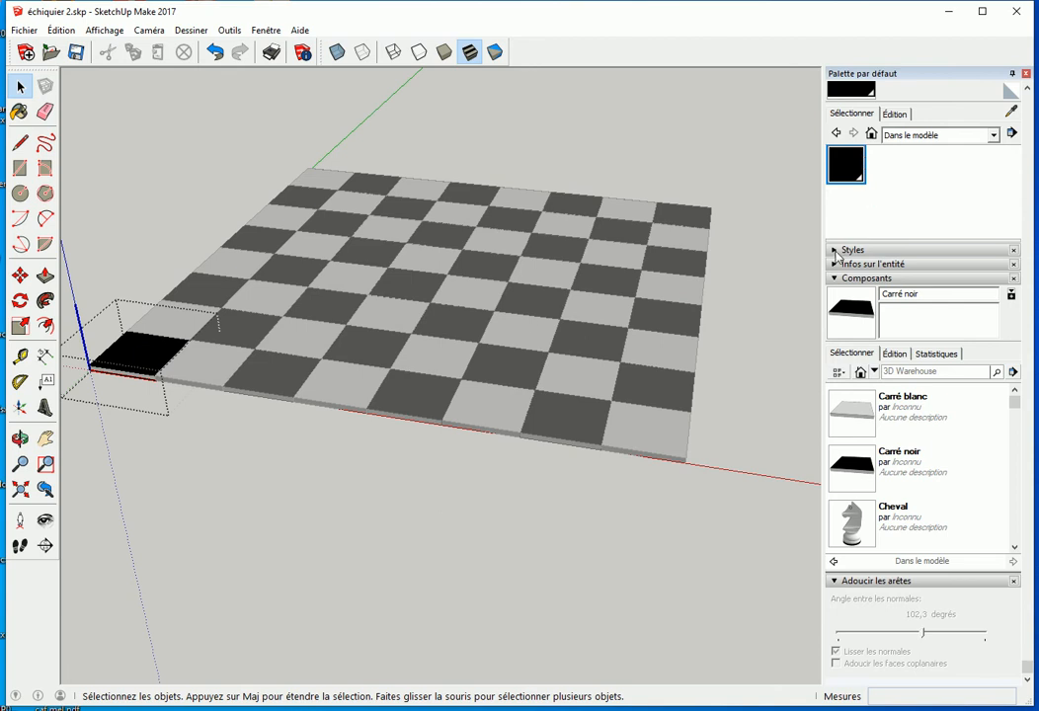
pyautogui.click(836, 251)
pyautogui.click(836, 251)
pyautogui.click(837, 278)
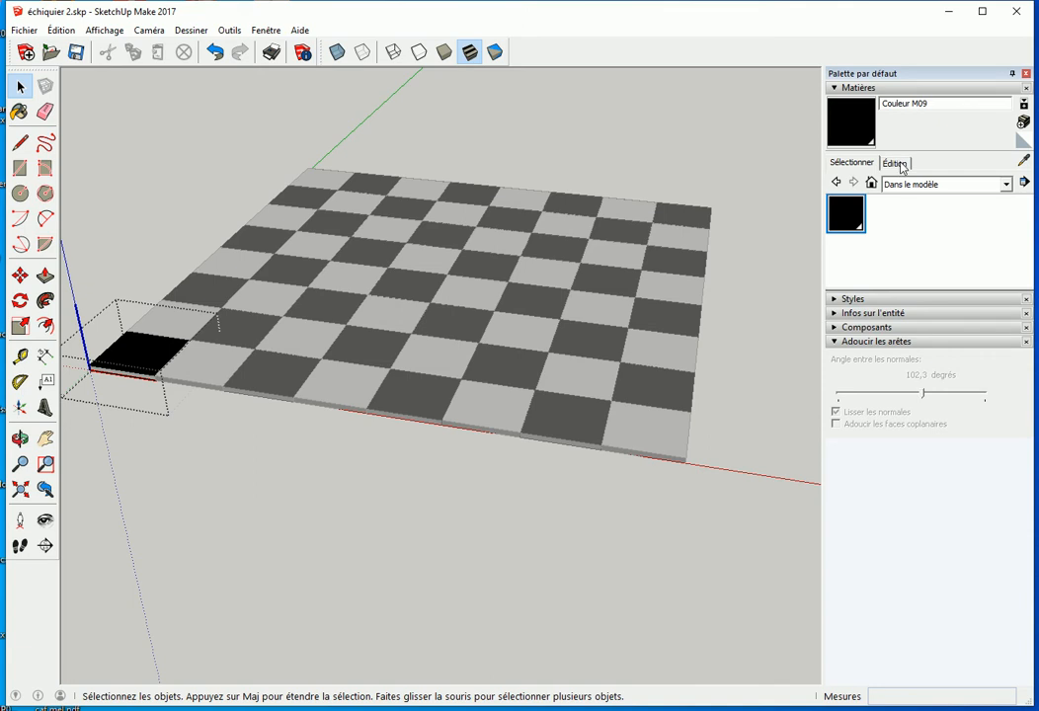
# - Try painting the open black tile's top face with Couleur A04 from the Couleurs collection, and undo the paint
pyautogui.click(929, 185)
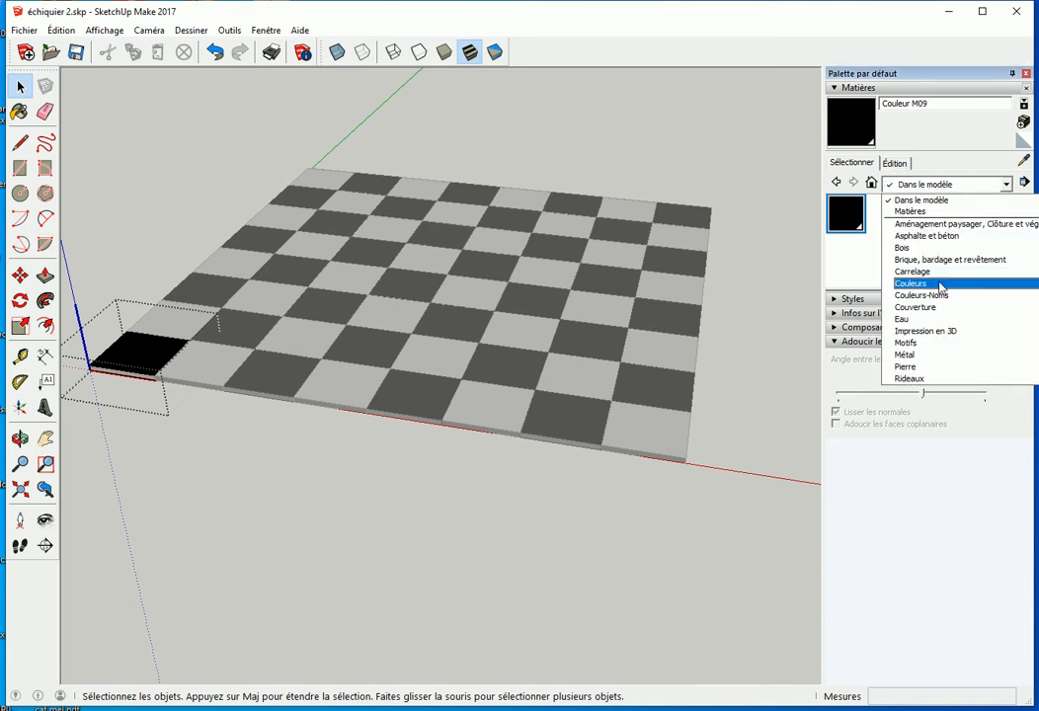
pyautogui.click(867, 289)
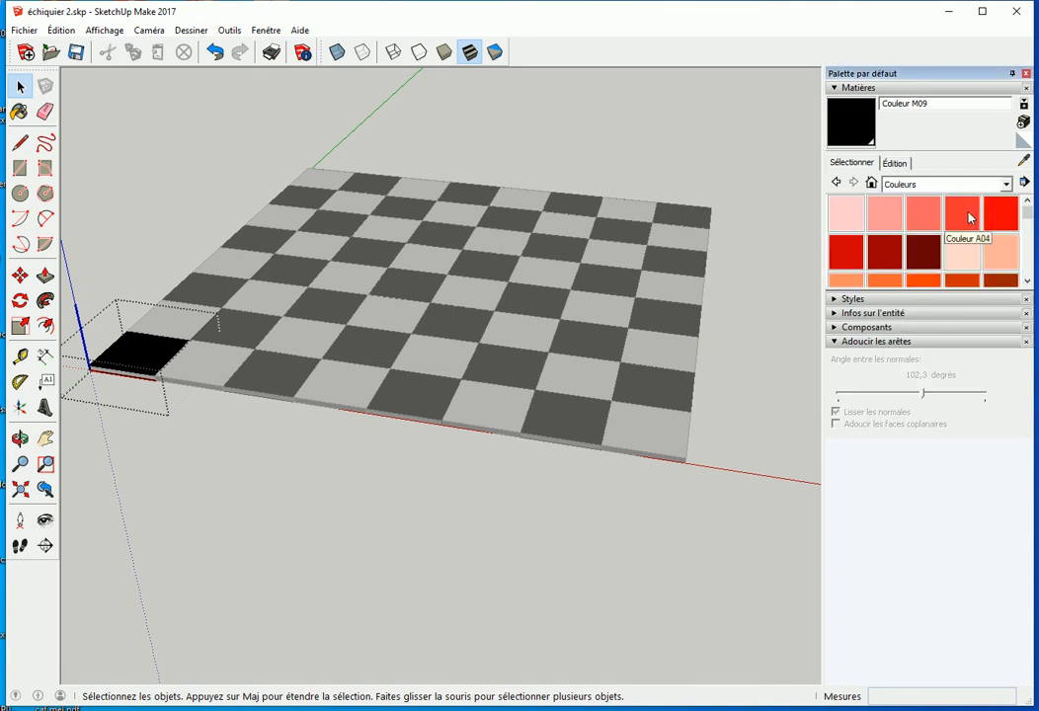
pyautogui.click(962, 214)
pyautogui.click(158, 345)
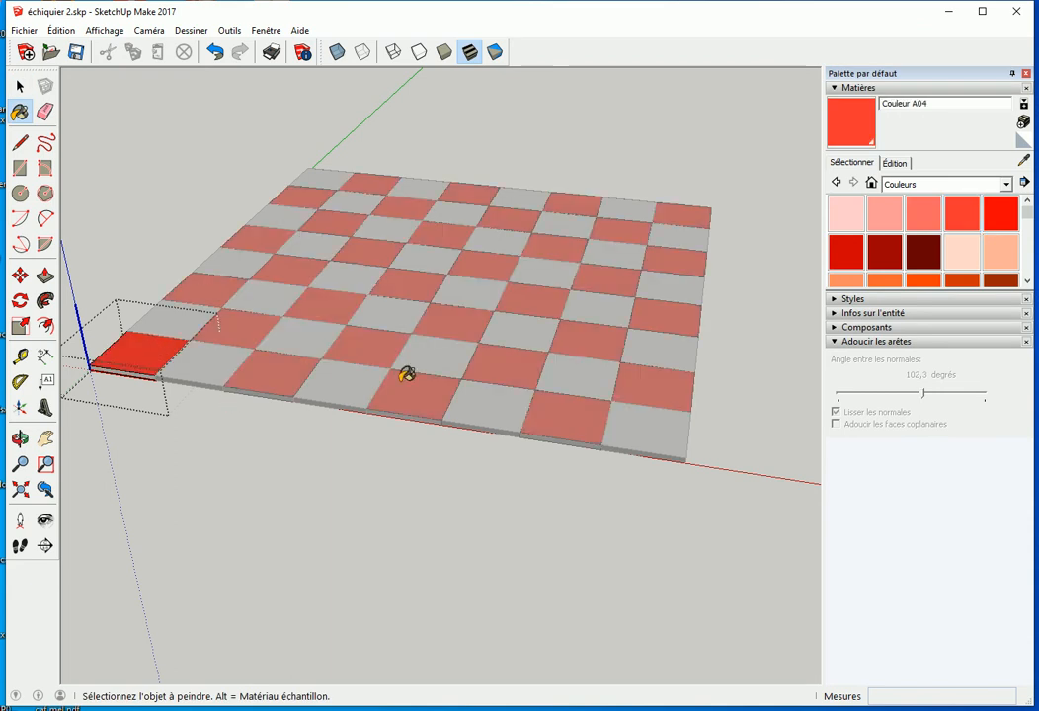
pyautogui.press('ctrl')
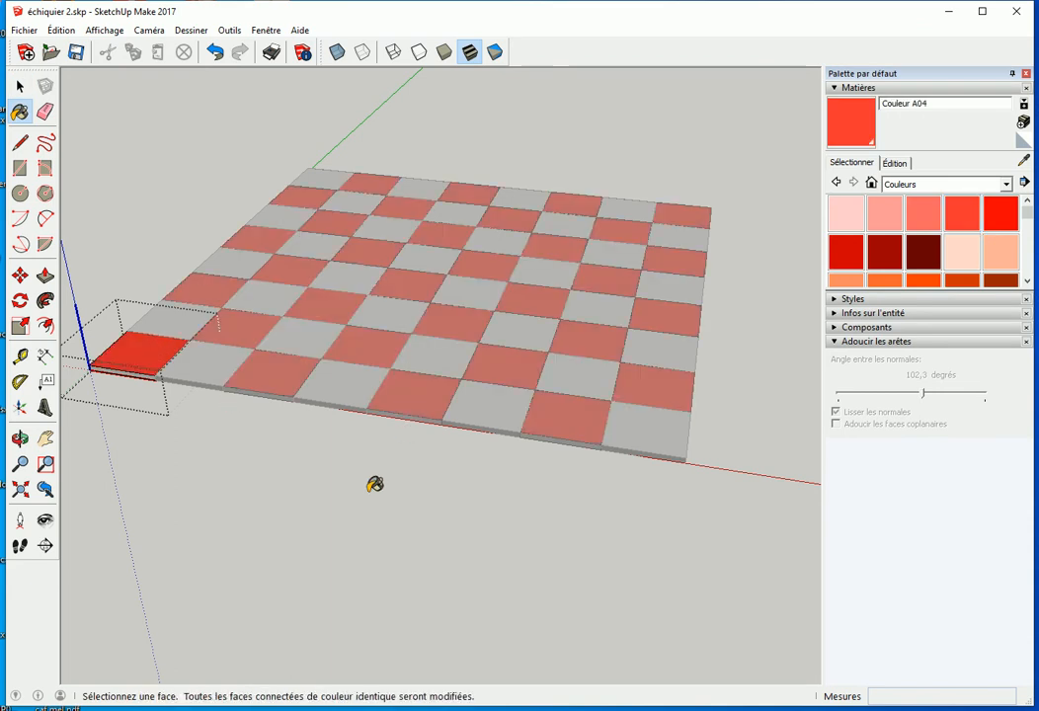
pyautogui.hotkey('ctrl', 'z')
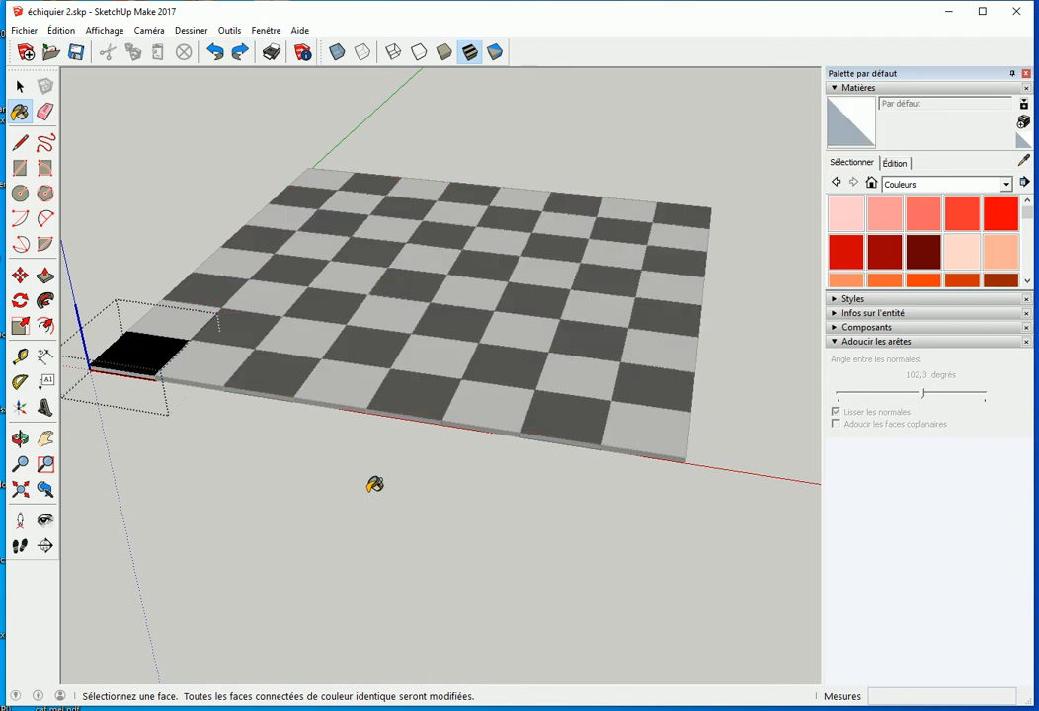
pyautogui.press('space')
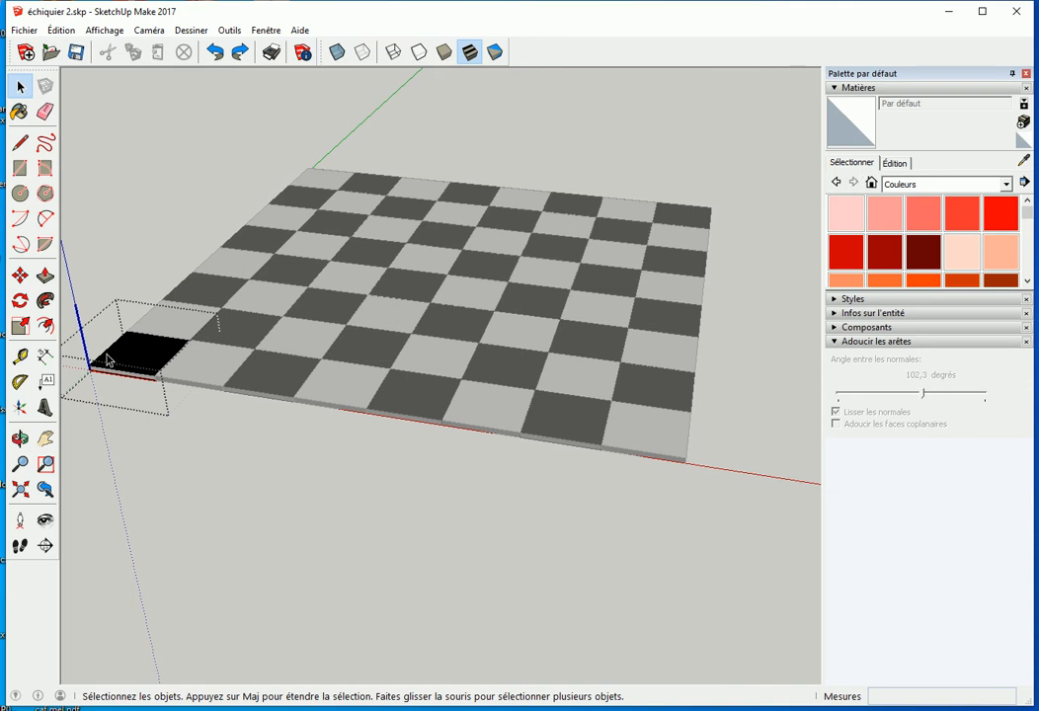
# - Lighten the model's black material Couleur M09 to a dark grey and close the tile component
pyautogui.click(872, 184)
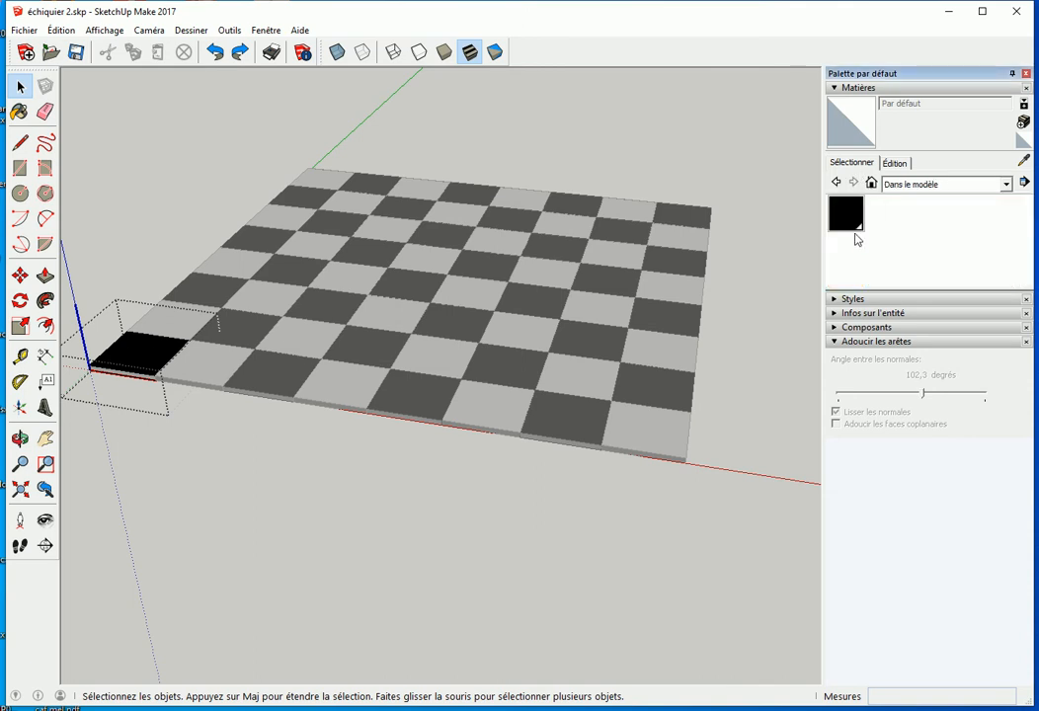
pyautogui.click(847, 213)
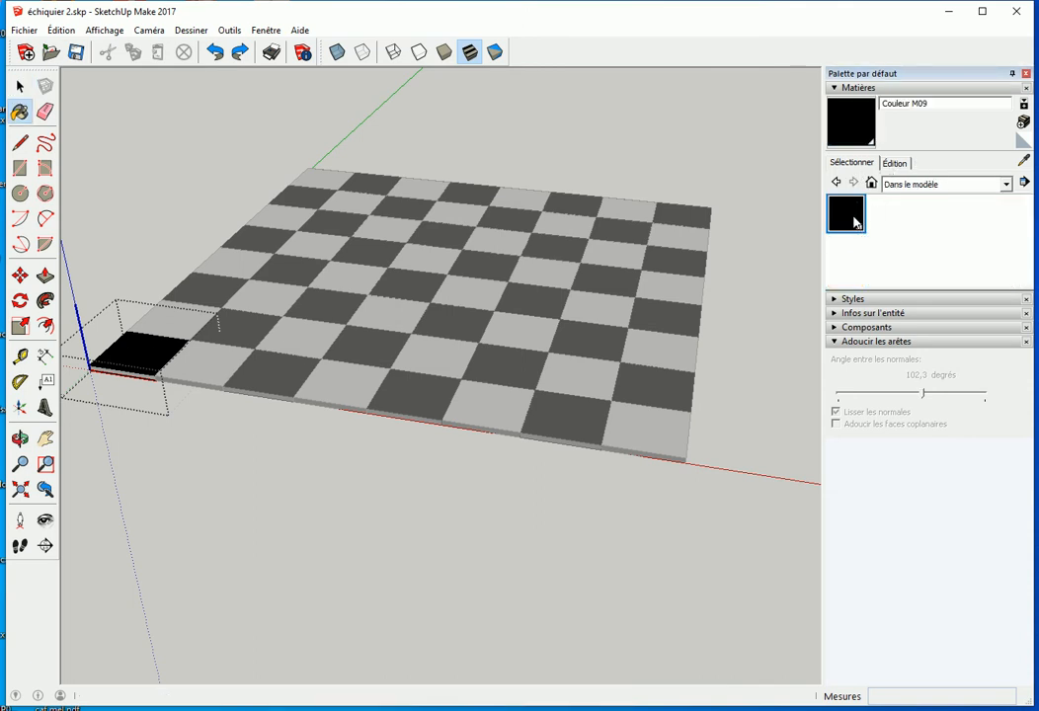
pyautogui.click(895, 165)
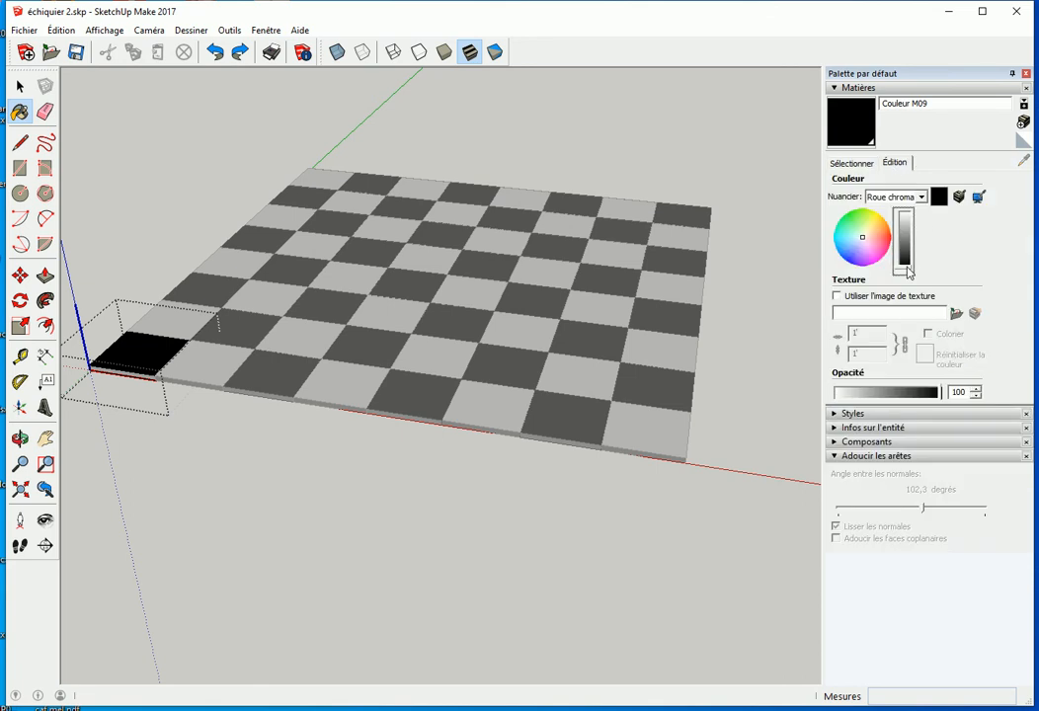
pyautogui.moveTo(907, 269); pyautogui.dragTo(907, 255)
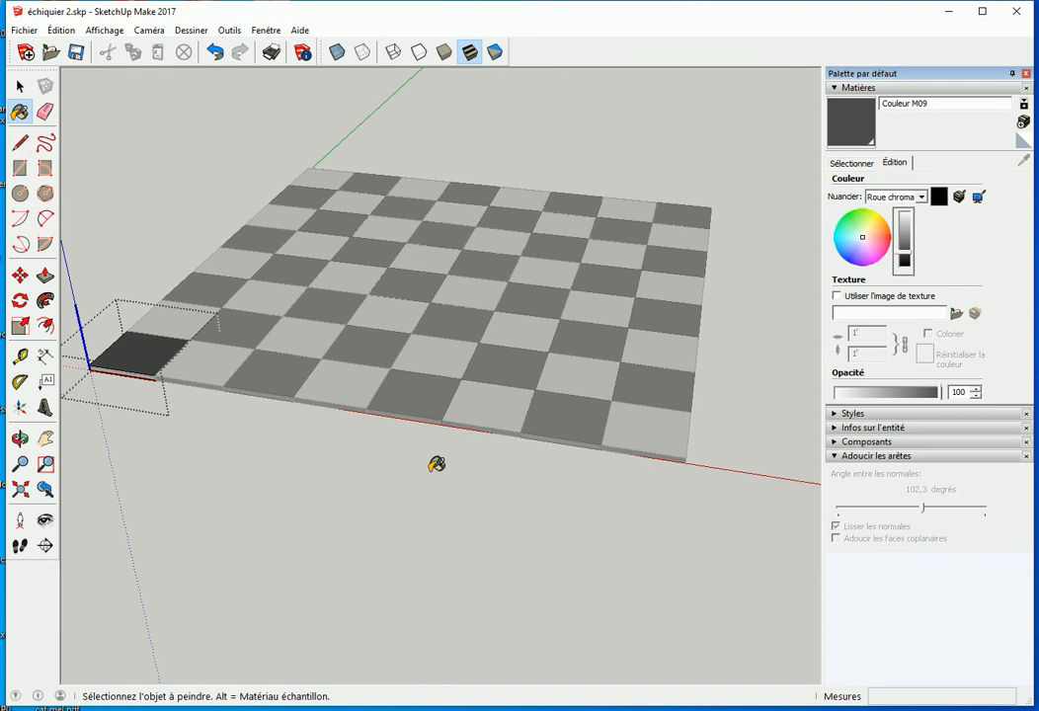
pyautogui.press('space')
pyautogui.click(390, 494)
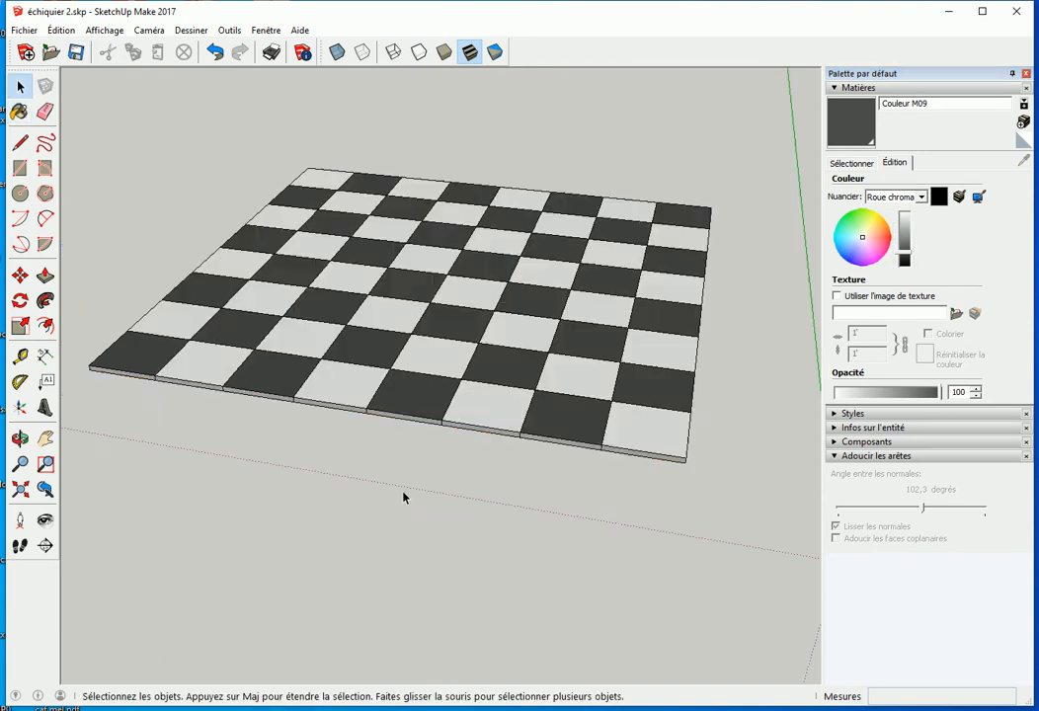
# - Draw a 320 by 320 mm square on the ground in front of the chessboard, and undo it
pyautogui.moveTo(374, 400); pyautogui.dragTo(338, 376, button='middle')
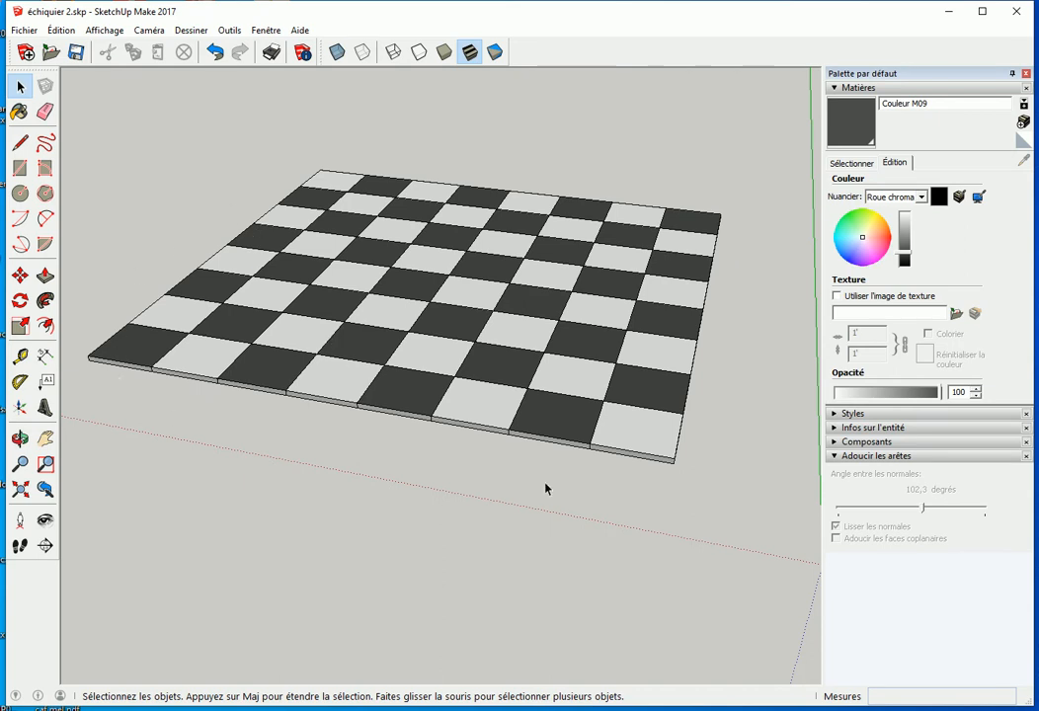
pyautogui.moveTo(355, 508); pyautogui.dragTo(400, 435, button='middle')
pyautogui.press('r')
pyautogui.click(202, 512)
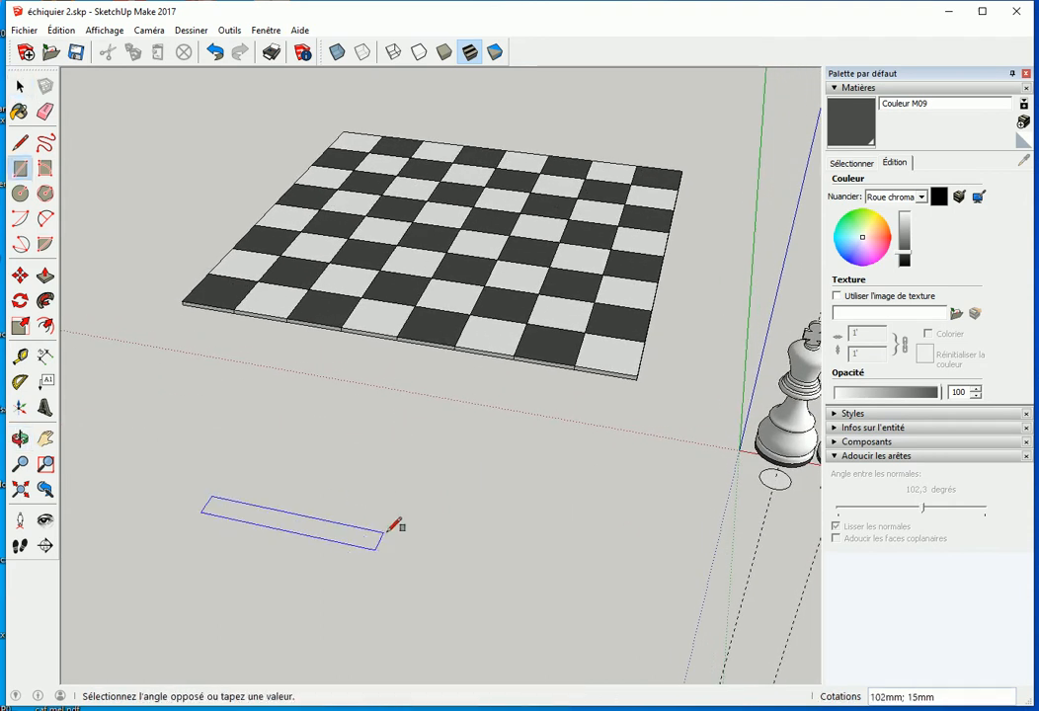
pyautogui.click(489, 470)
pyautogui.write('3')
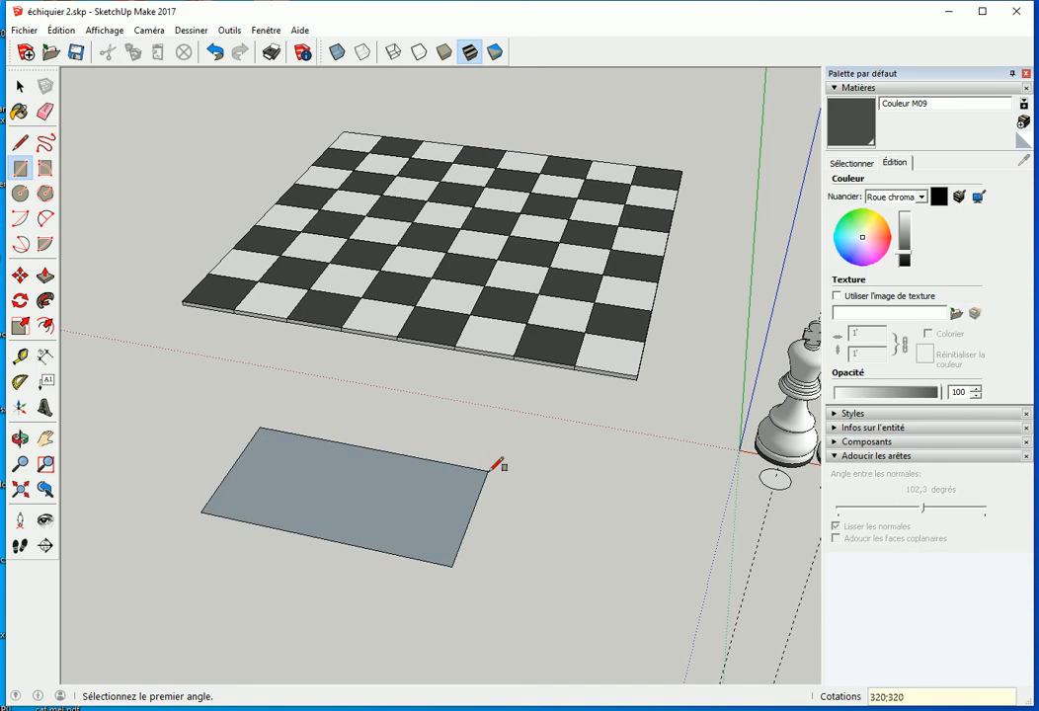
pyautogui.write('20;320')
pyautogui.press('Return')
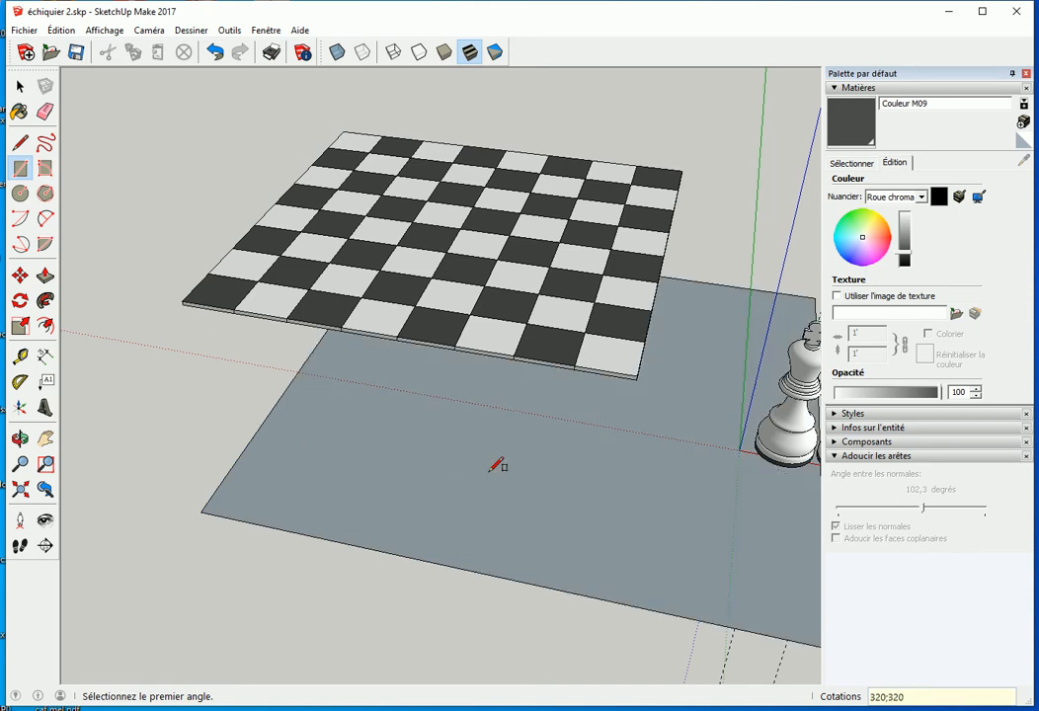
pyautogui.scroll(-2, 410, 348)
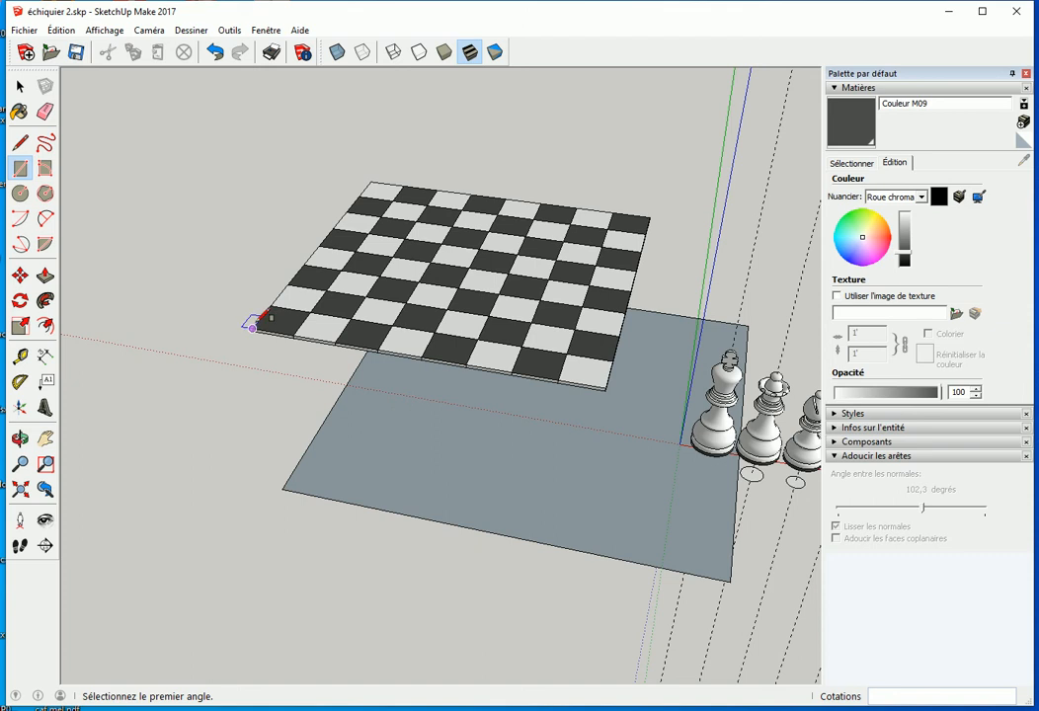
pyautogui.hotkey('ctrl', 'z')
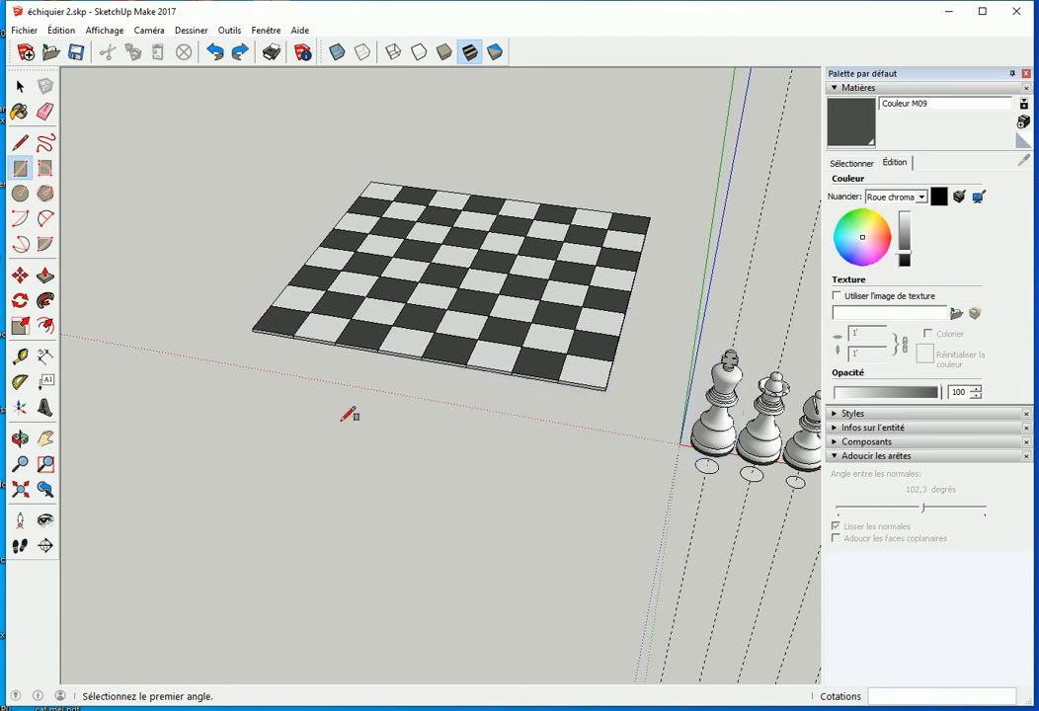
# - Draw a 328 by 328 mm square on the ground in front of the chessboard
pyautogui.click(211, 503)
pyautogui.click(501, 425)
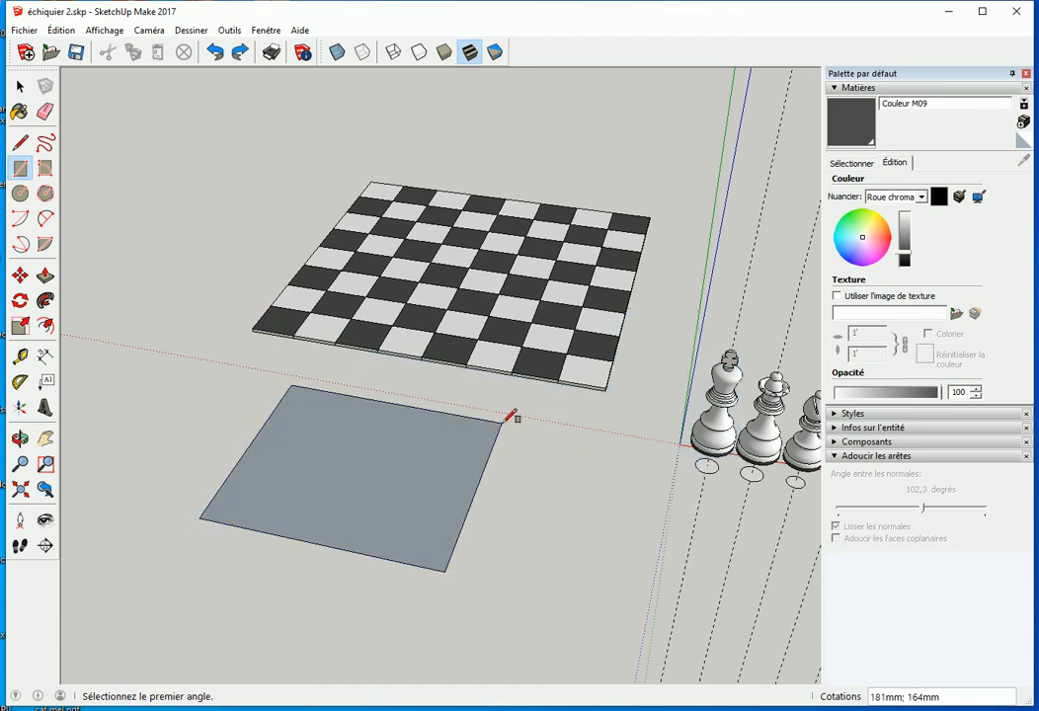
pyautogui.write('328;328')
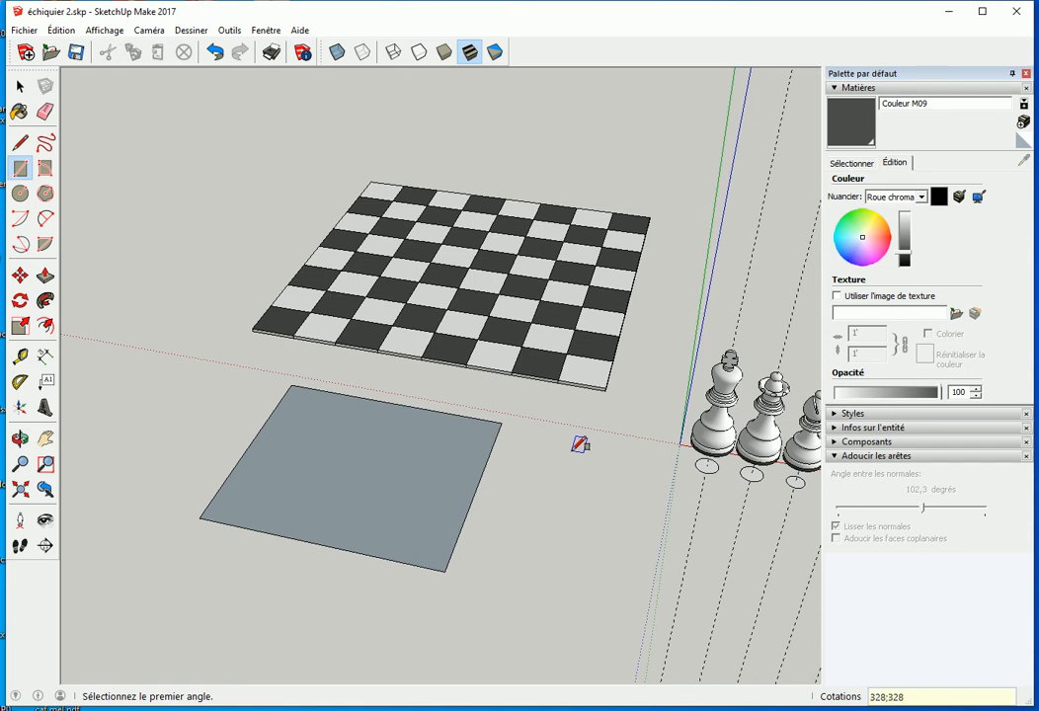
pyautogui.press('Return')
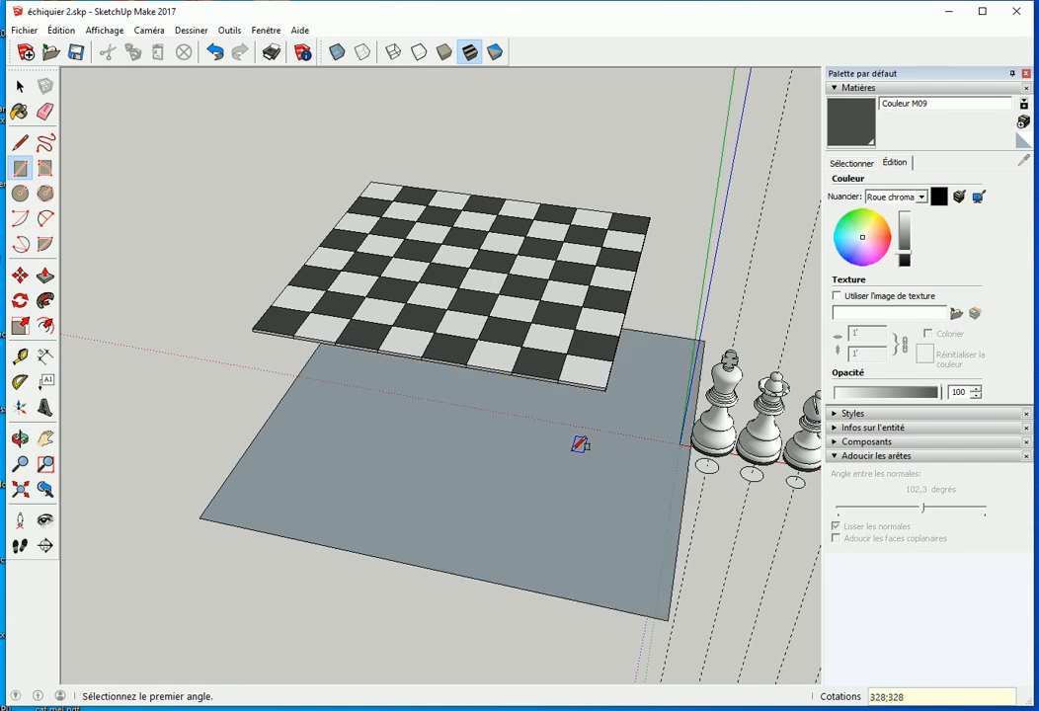
# - Extrude the 328 mm square upward by about 10 mm with Push/Pull
pyautogui.moveTo(583, 457); pyautogui.dragTo(445, 401, button='middle')
pyautogui.press('p')
pyautogui.click(432, 519)
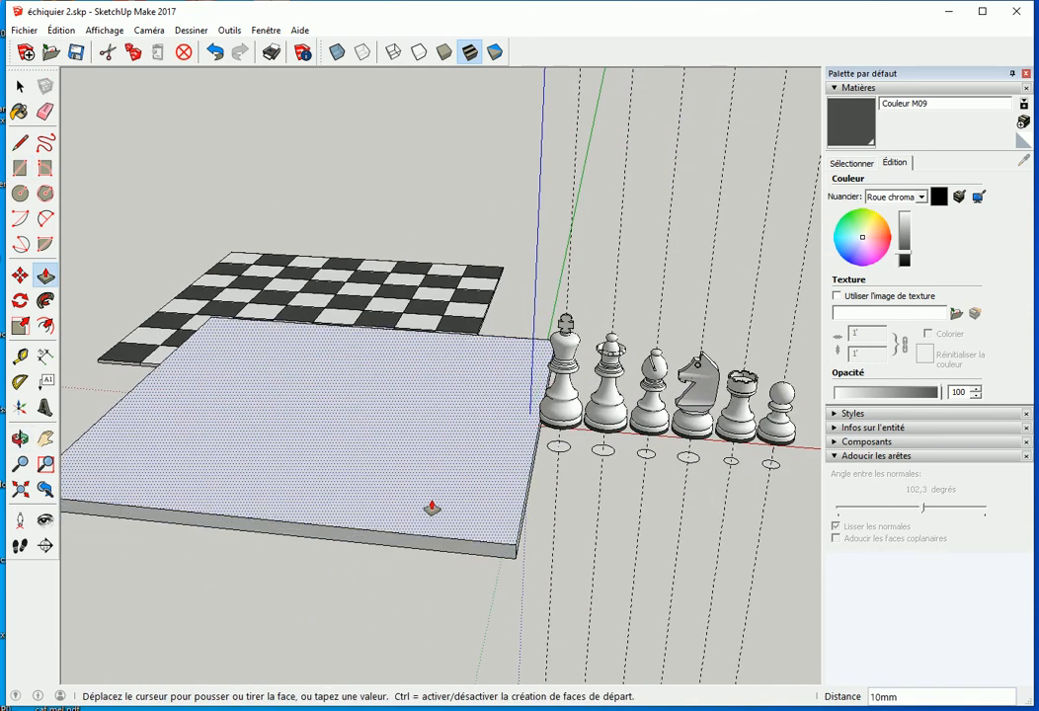
pyautogui.click(433, 509)
pyautogui.press('space')
# - Try to move the slab by its top face, and undo everything back to before the square was drawn
pyautogui.moveTo(282, 523); pyautogui.dragTo(456, 462, button='middle')
pyautogui.doubleClick(354, 517)
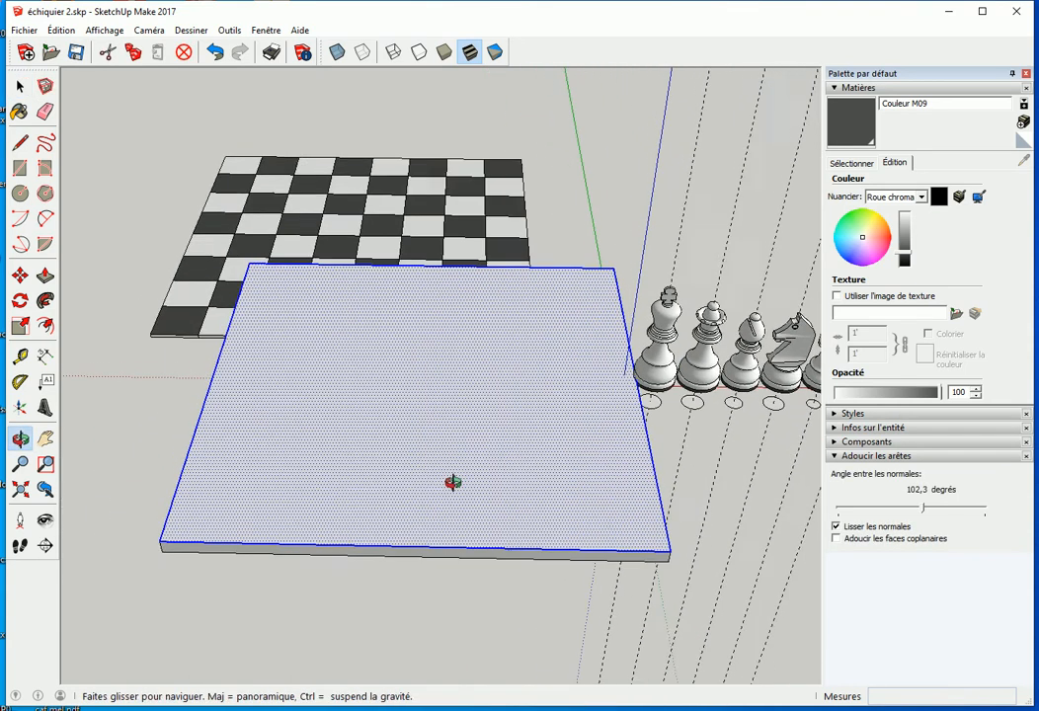
pyautogui.press('m')
pyautogui.click(434, 459)
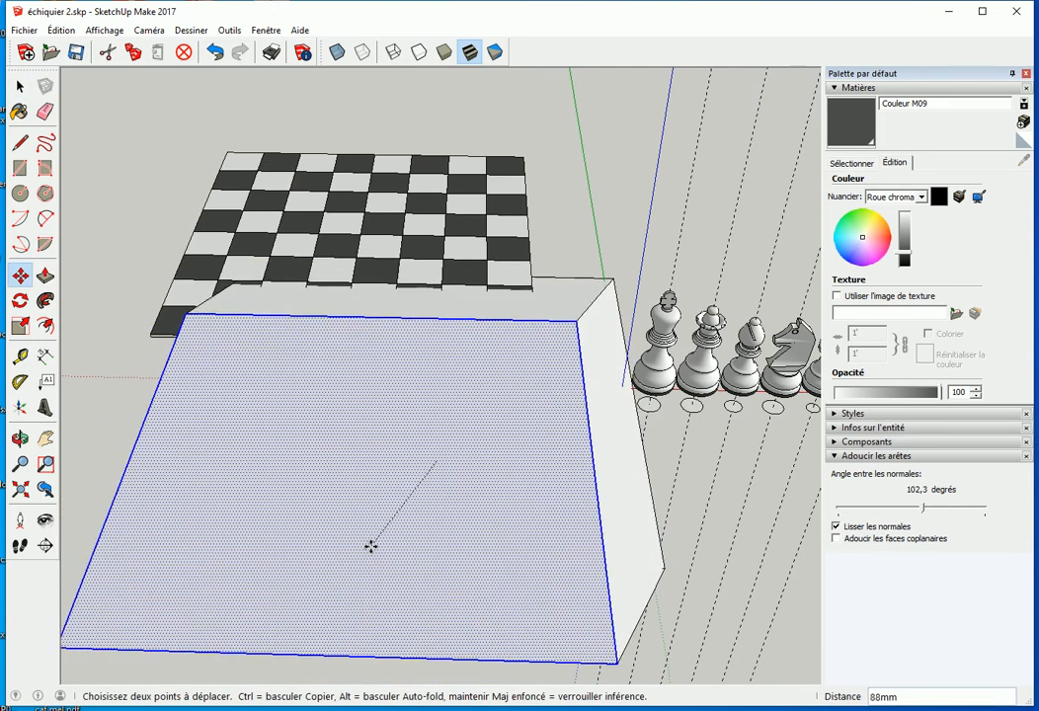
pyautogui.hotkey('ctrl', 'z')
pyautogui.hotkey('ctrl', 'z')
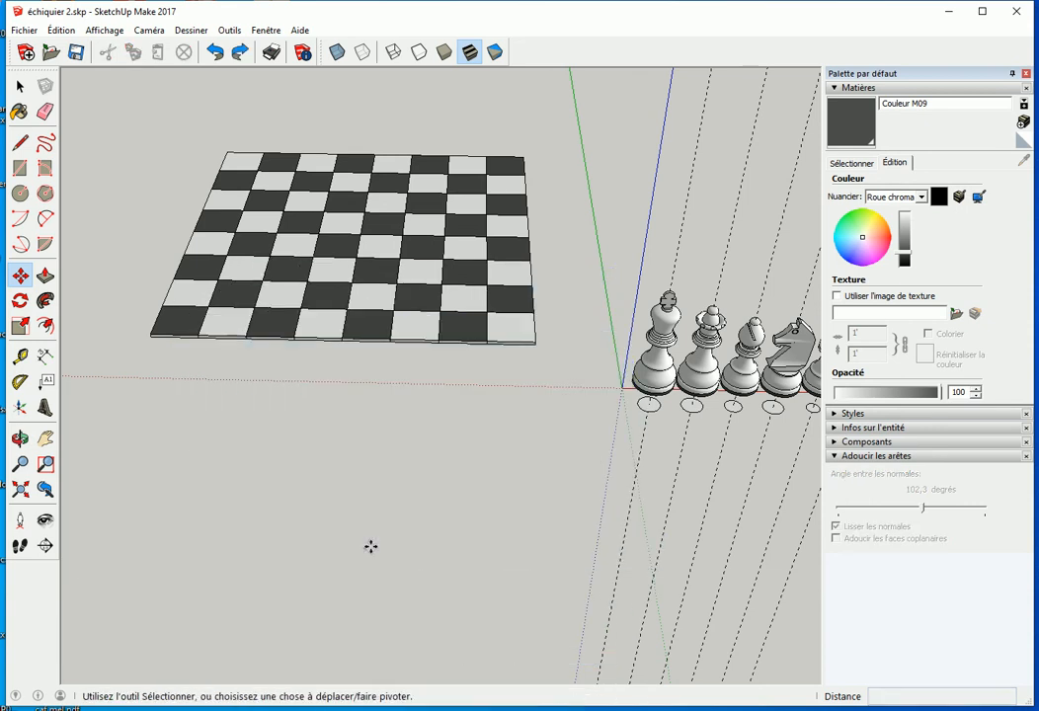
# - Draw a new 328 mm square on the empty ground in front of the chessboard
pyautogui.press('c')
pyautogui.press('space')
pyautogui.press('o')
pyautogui.moveTo(339, 552); pyautogui.dragTo(533, 378)
pyautogui.press('space')
pyautogui.press('r')
pyautogui.click(206, 533)
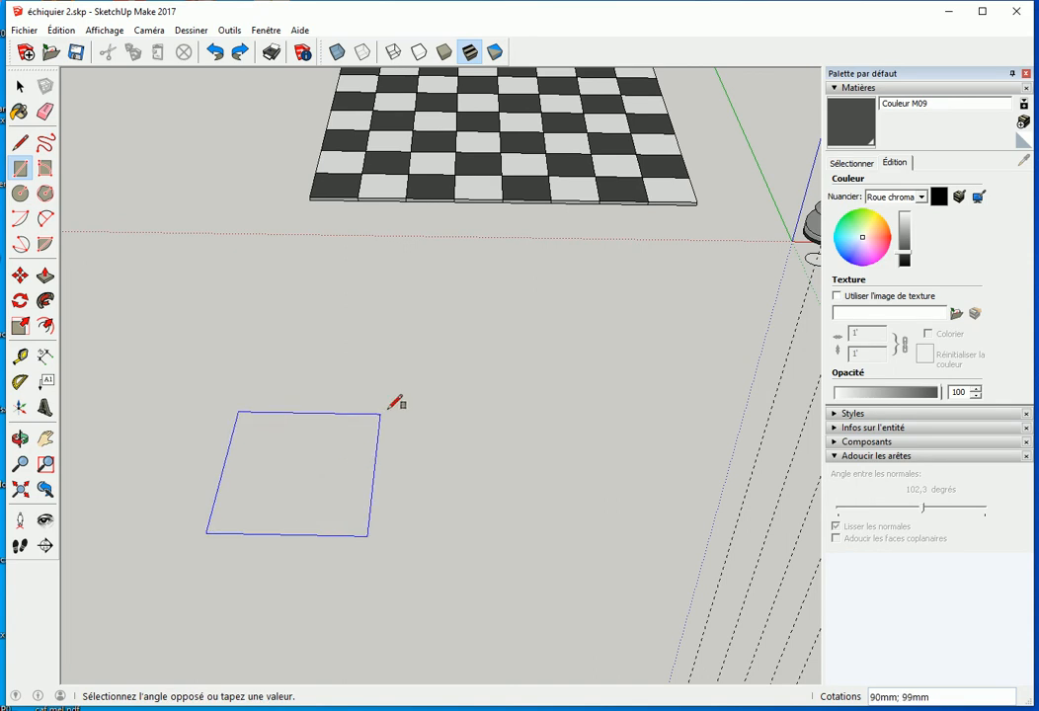
pyautogui.click(473, 365)
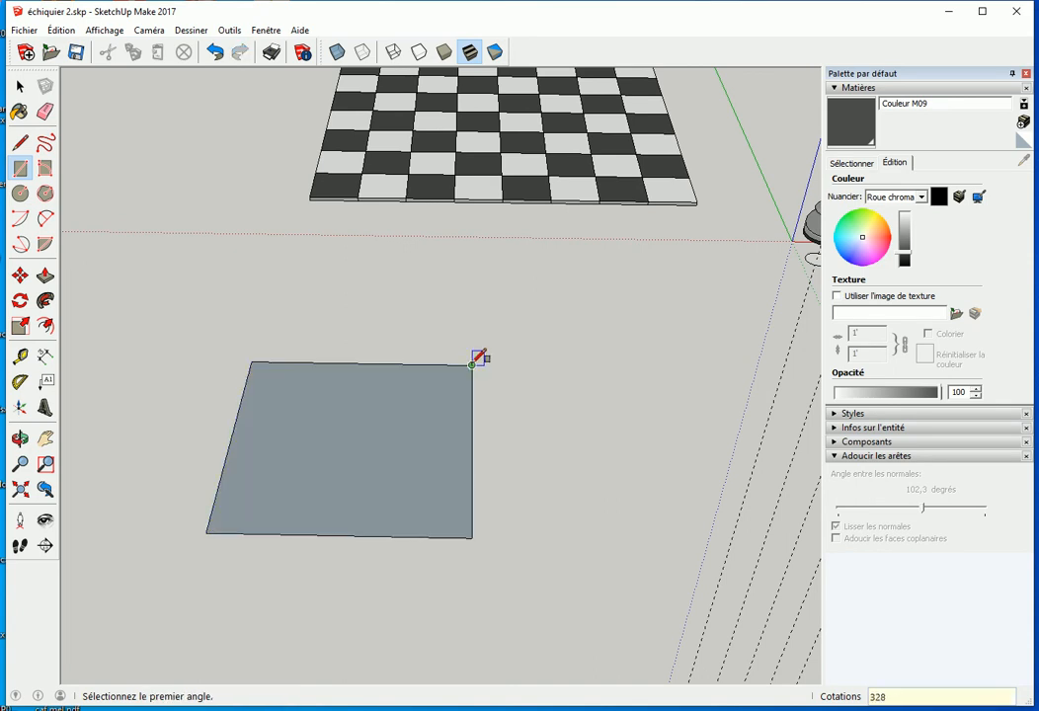
pyautogui.press('Return')
pyautogui.press('space')
# - Select the new square's face with its edges and move it a short distance across the ground
pyautogui.doubleClick(528, 400)
pyautogui.press('m')
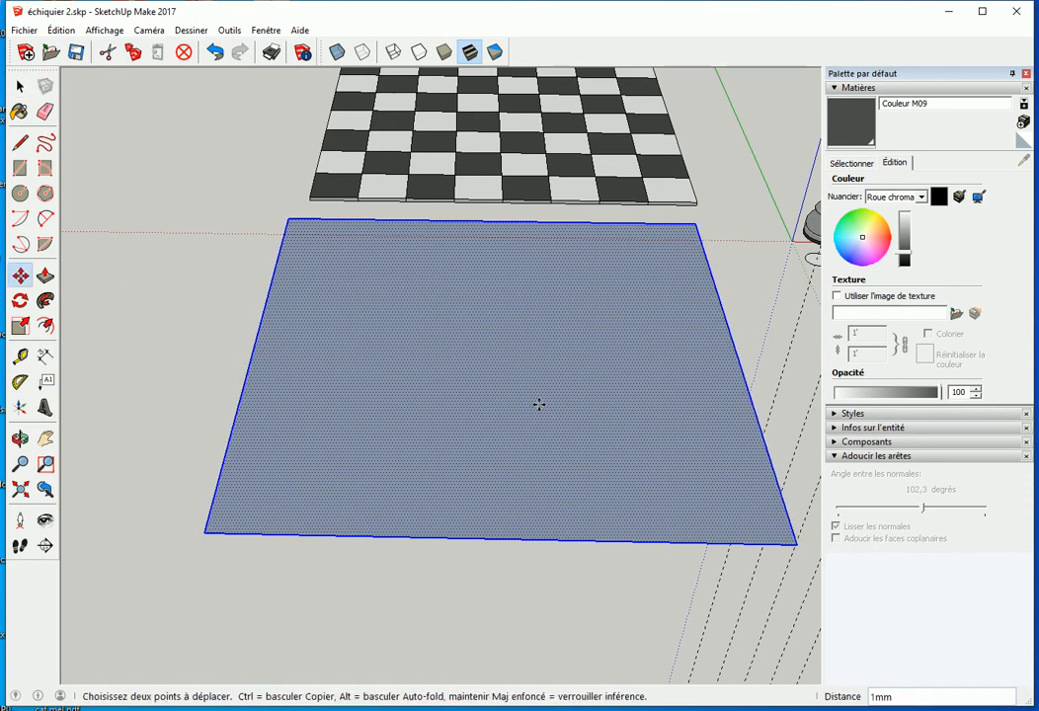
pyautogui.click(541, 405)
pyautogui.click(476, 429)
pyautogui.press('space')
# - Extrude the relocated square upward into a thin base slab with Push/Pull
pyautogui.moveTo(722, 423); pyautogui.dragTo(578, 450, button='middle')
pyautogui.press('p')
pyautogui.click(567, 441)
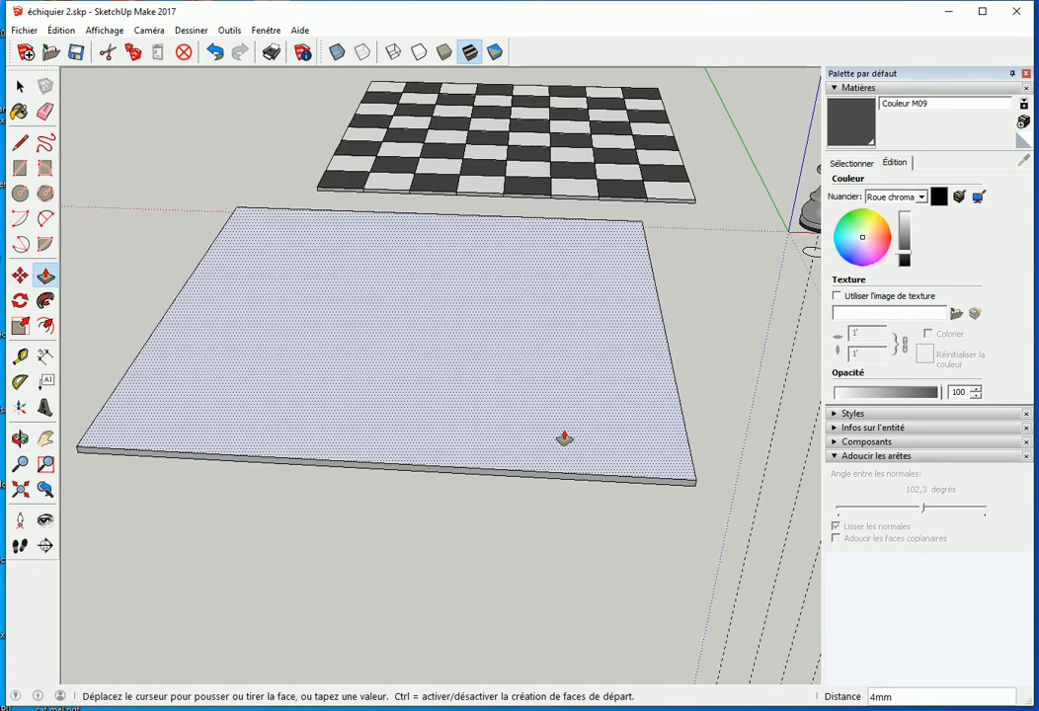
pyautogui.click(564, 439)
pyautogui.press('space')
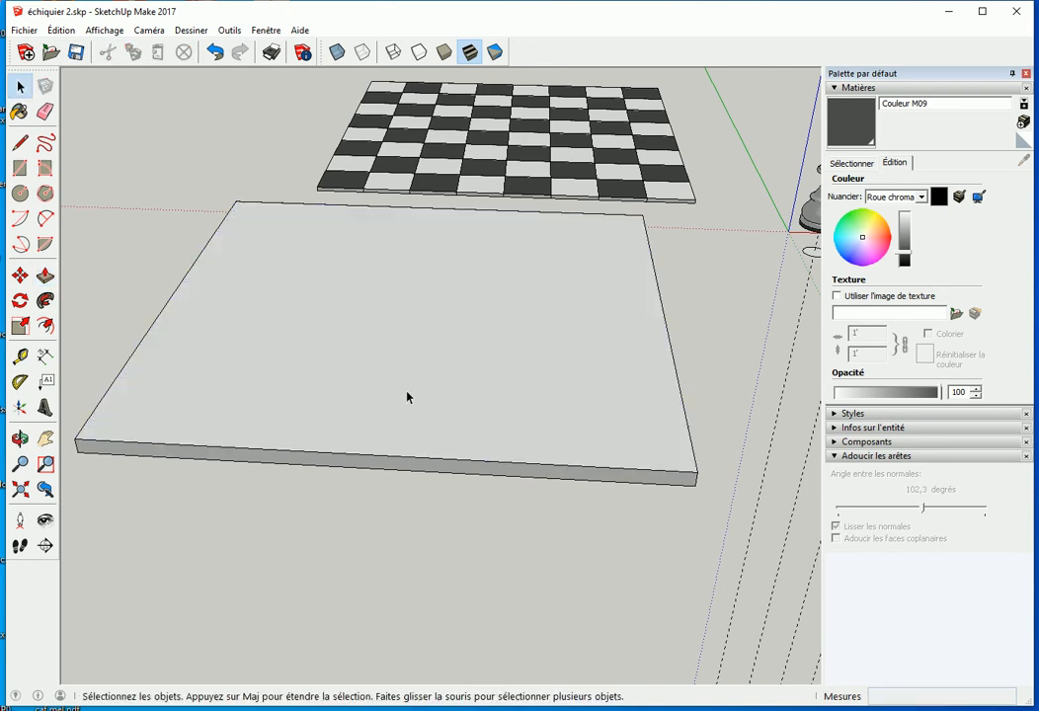
# - Try offsetting the slab's top outline inward by about 30 mm, and undo the result
pyautogui.moveTo(406, 371); pyautogui.dragTo(413, 394, button='middle')
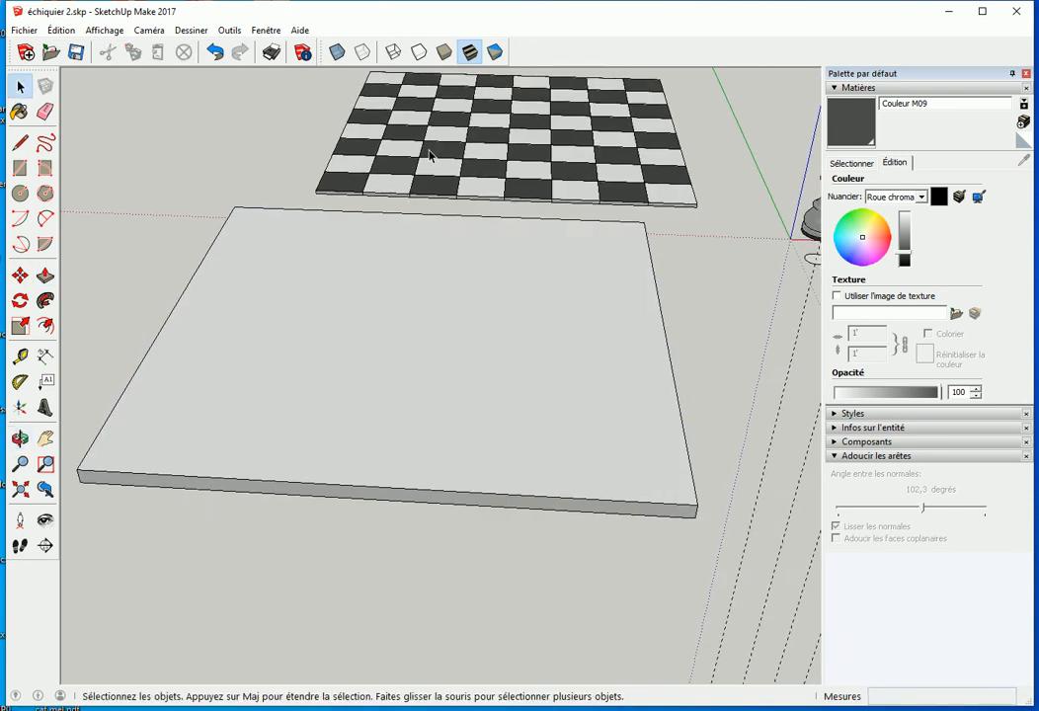
pyautogui.click(47, 327)
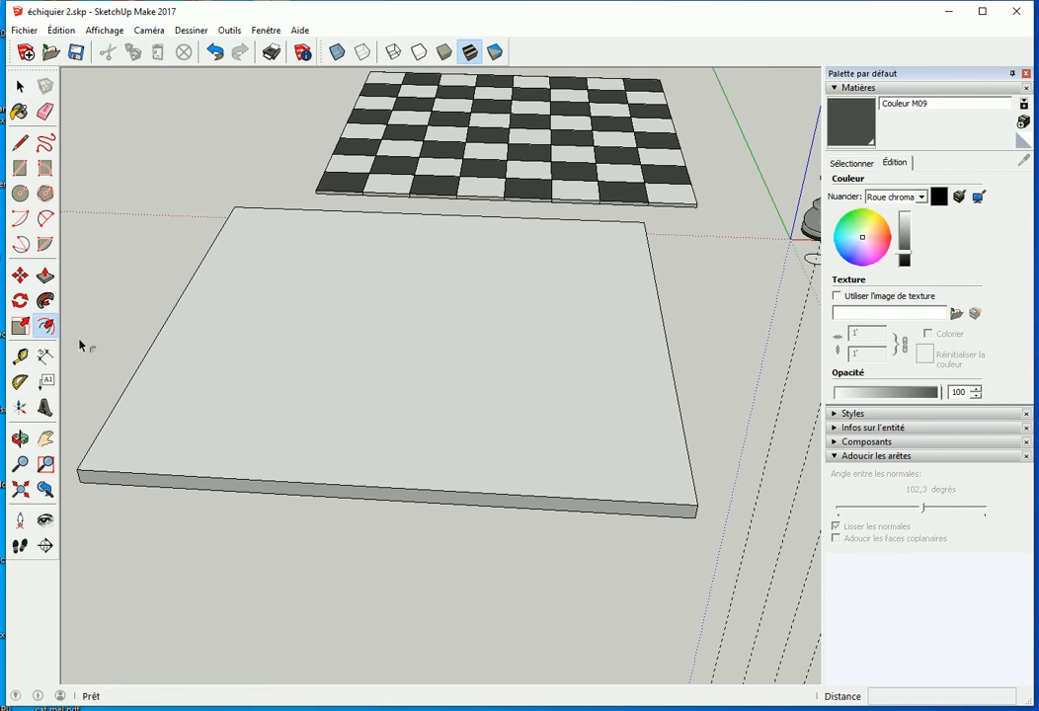
pyautogui.click(144, 389)
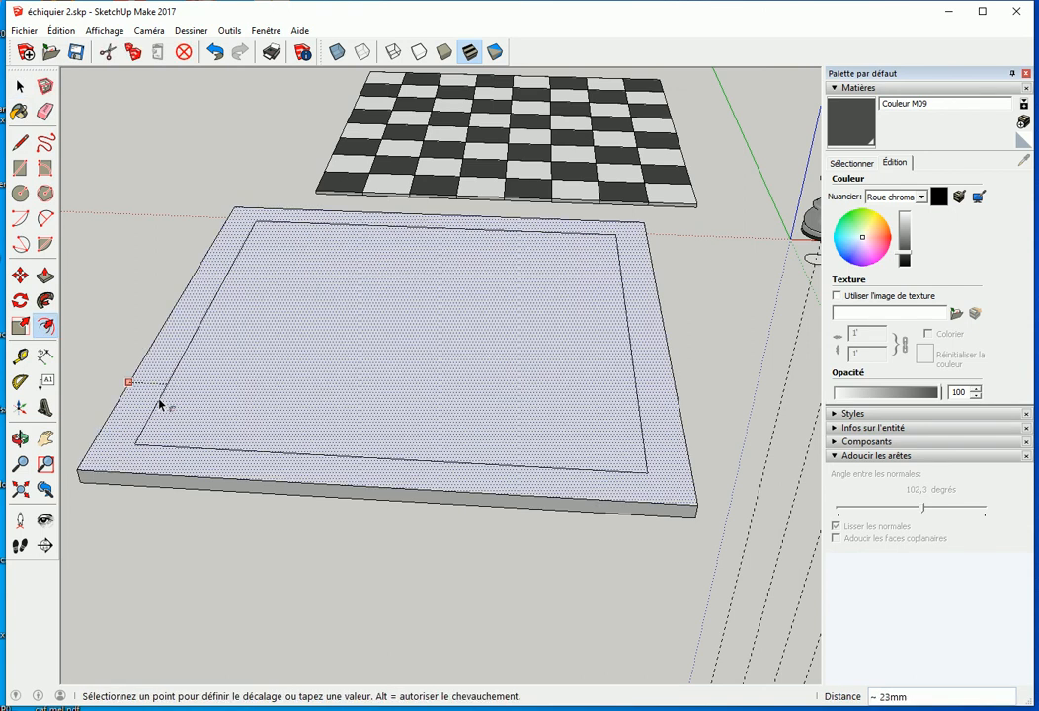
pyautogui.click(169, 411)
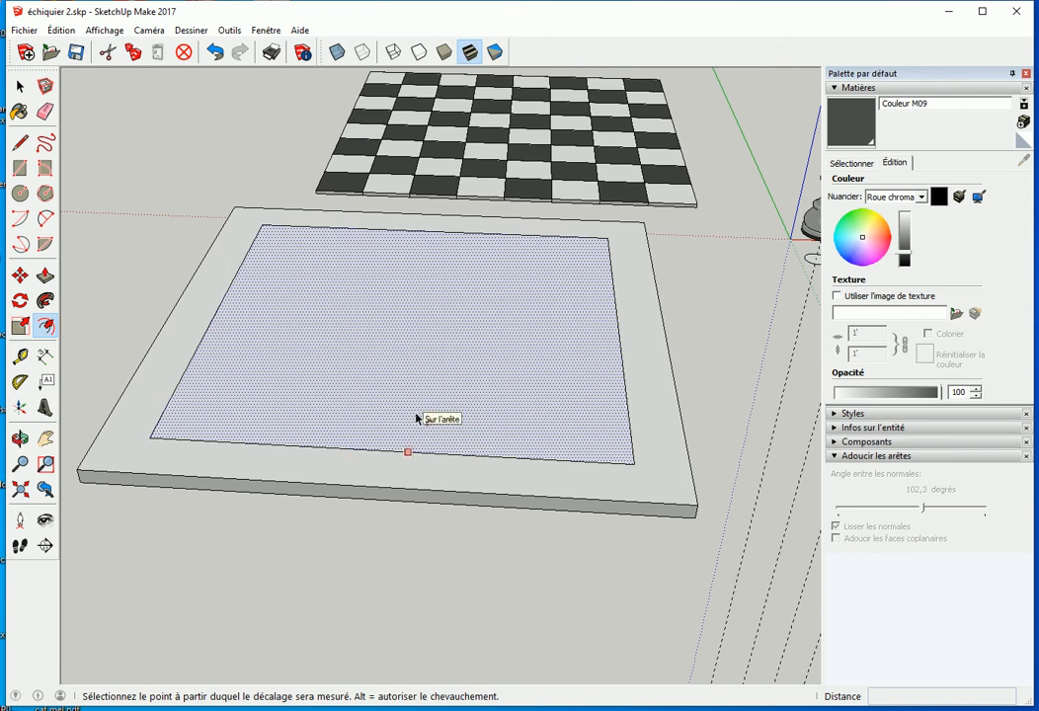
pyautogui.hotkey('ctrl', 'z')
pyautogui.click(155, 405)
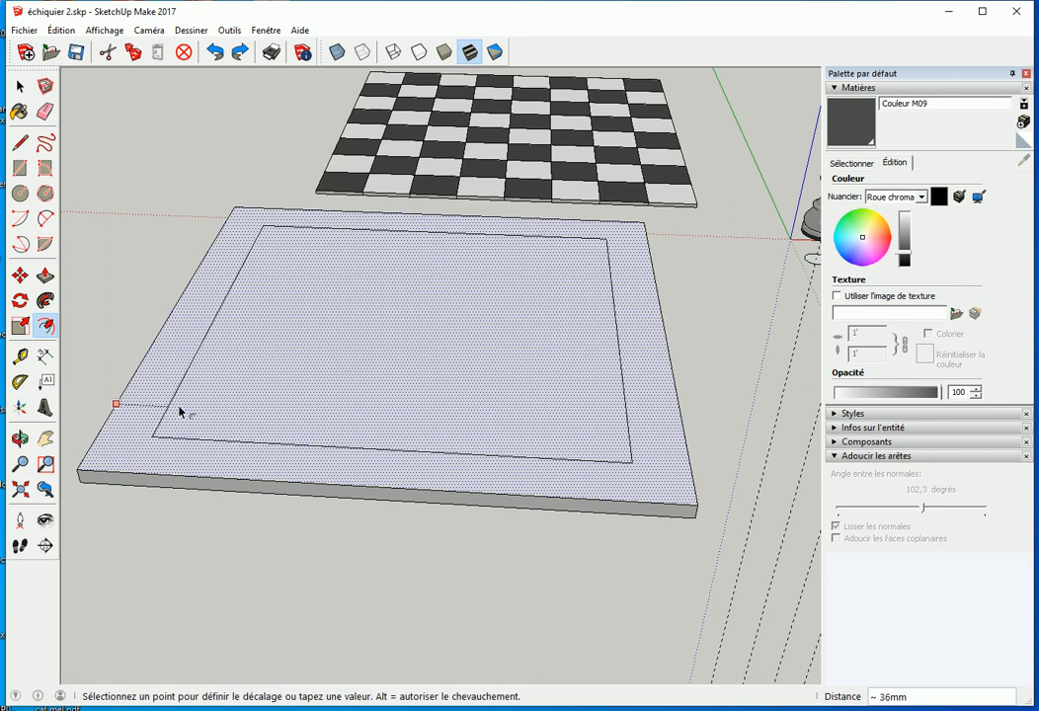
pyautogui.click(167, 415)
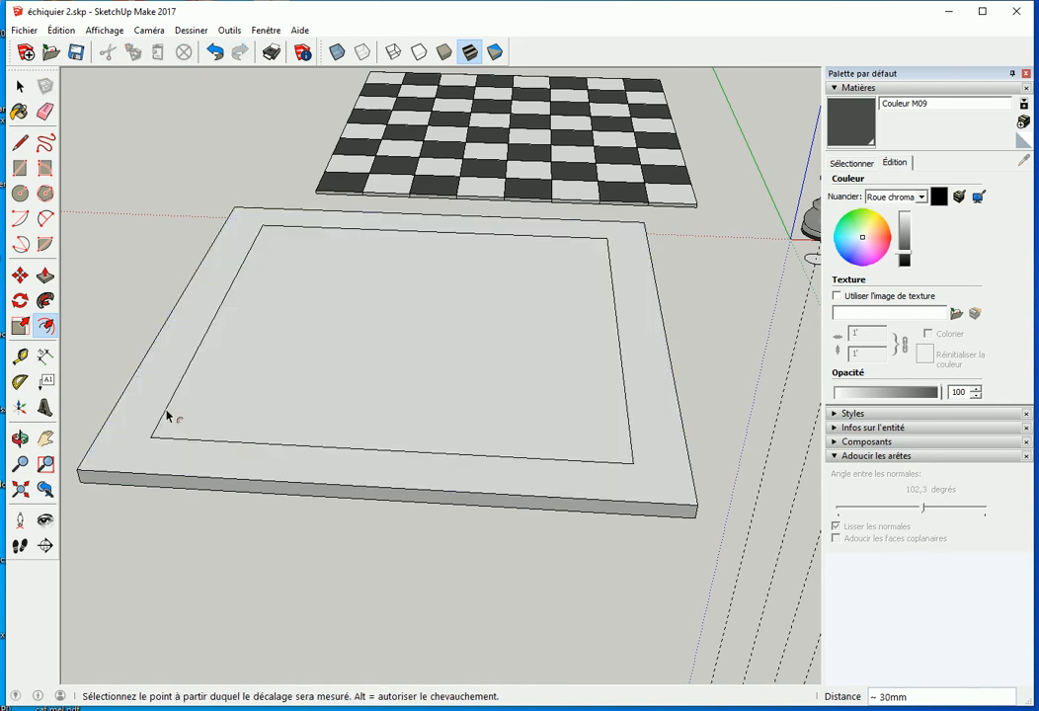
pyautogui.hotkey('ctrl', 'z')
# - Offset the slab's top outline slightly inward to leave a narrow rim around the whole face
pyautogui.click(115, 433)
pyautogui.click(100, 437)
pyautogui.scroll(3, 99, 438)
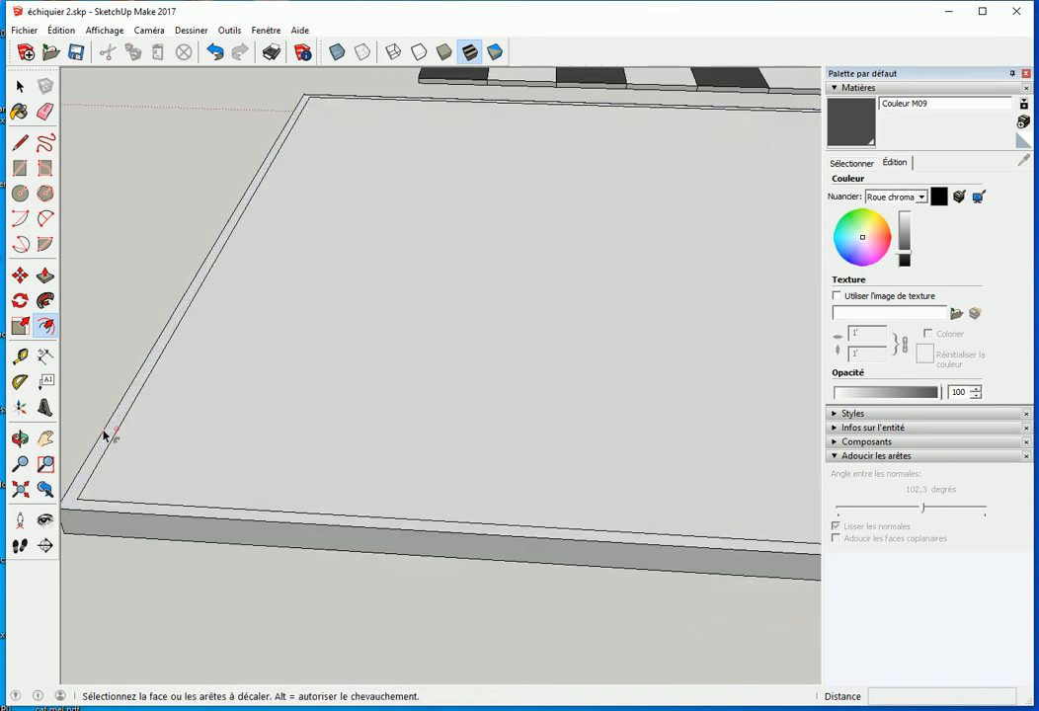
pyautogui.scroll(-2, 301, 439)
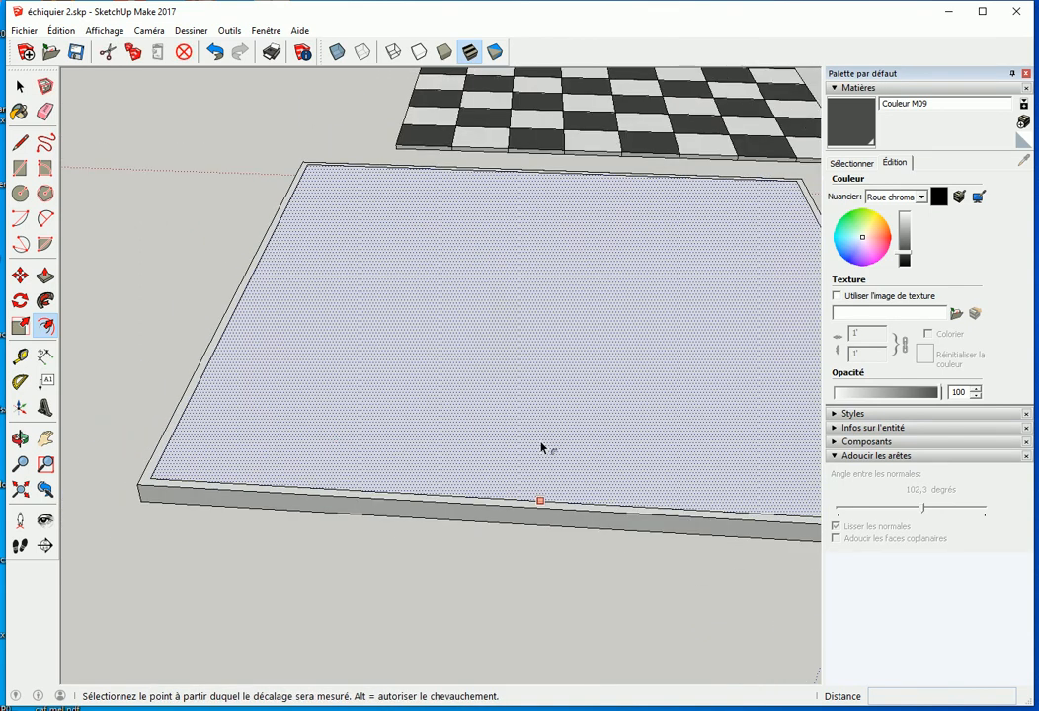
# - Try pushing the slab's inner face down by about 5 mm with Push/Pull, and undo it
pyautogui.moveTo(561, 427); pyautogui.dragTo(511, 347, button='middle')
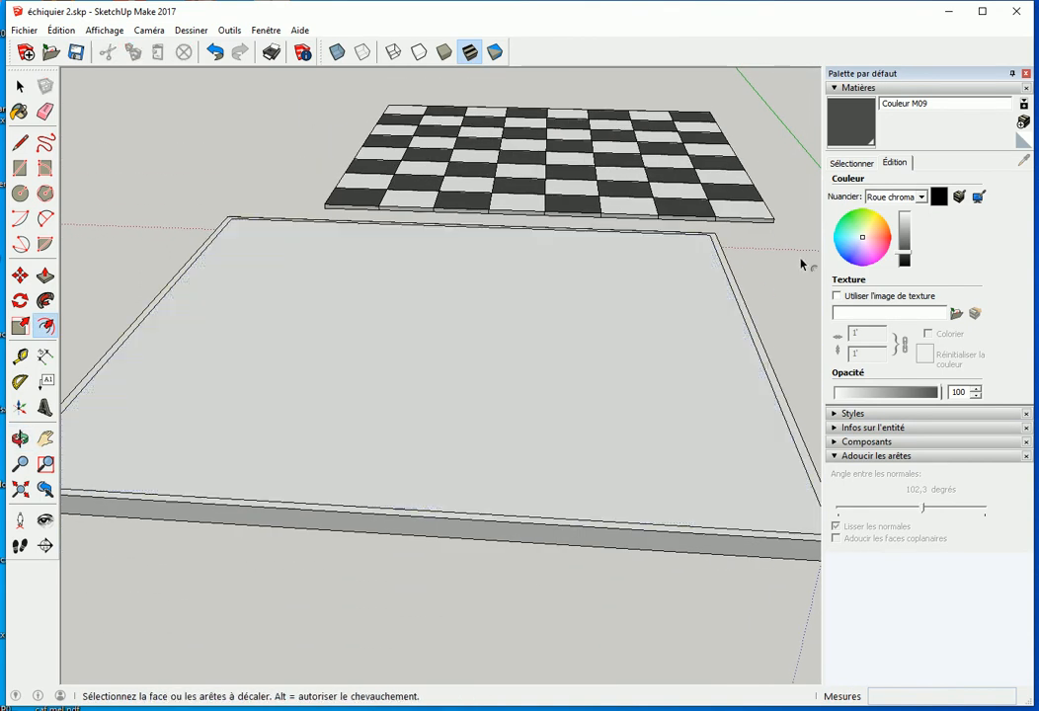
pyautogui.scroll(2, 776, 219)
pyautogui.scroll(3, 778, 223)
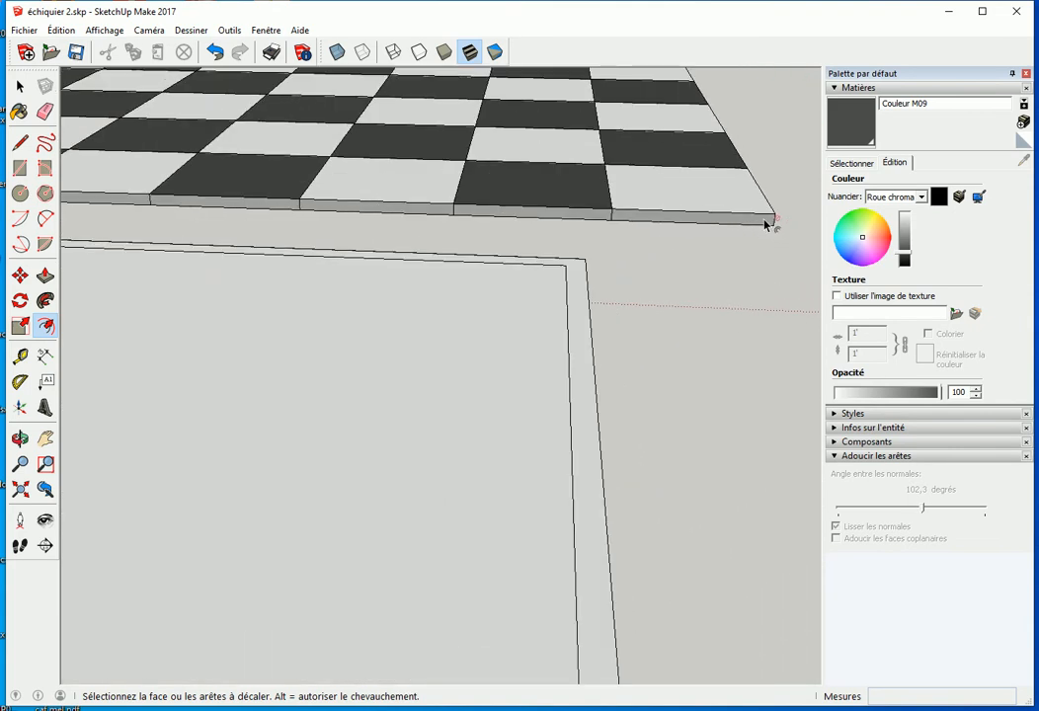
pyautogui.scroll(-3, 703, 220)
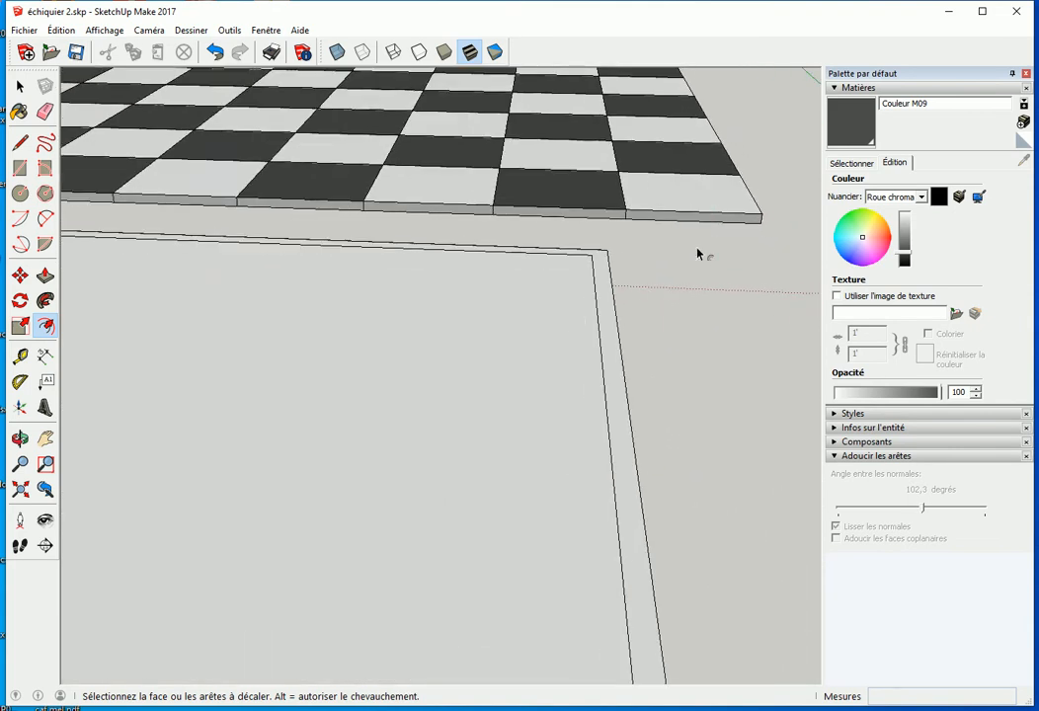
pyautogui.press('space')
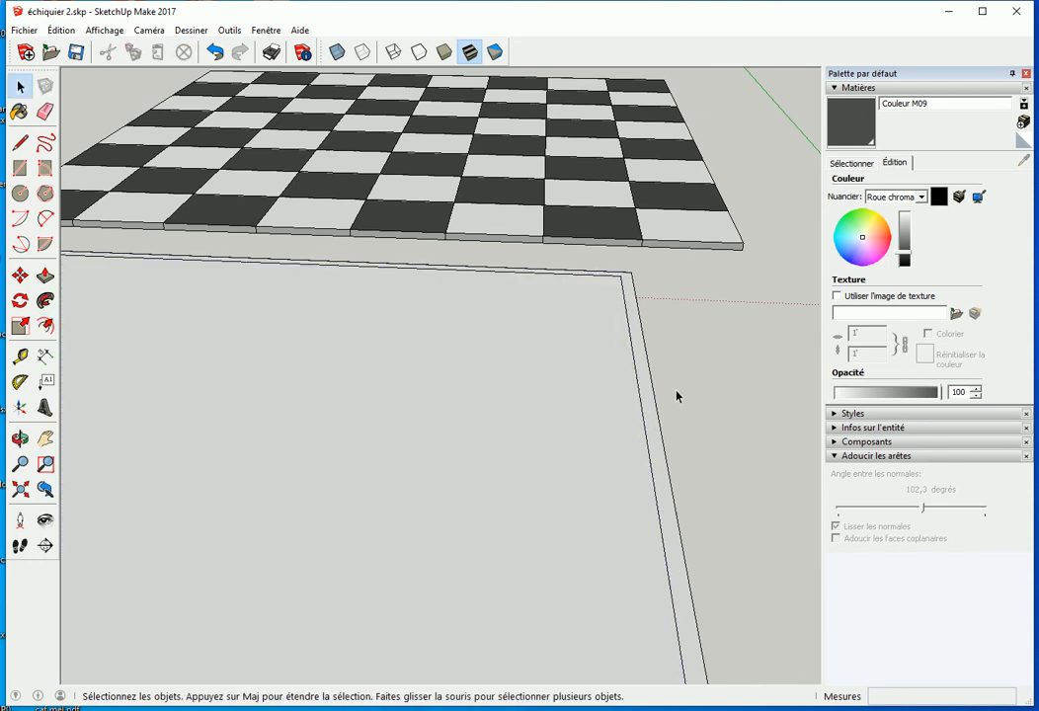
pyautogui.click(478, 402)
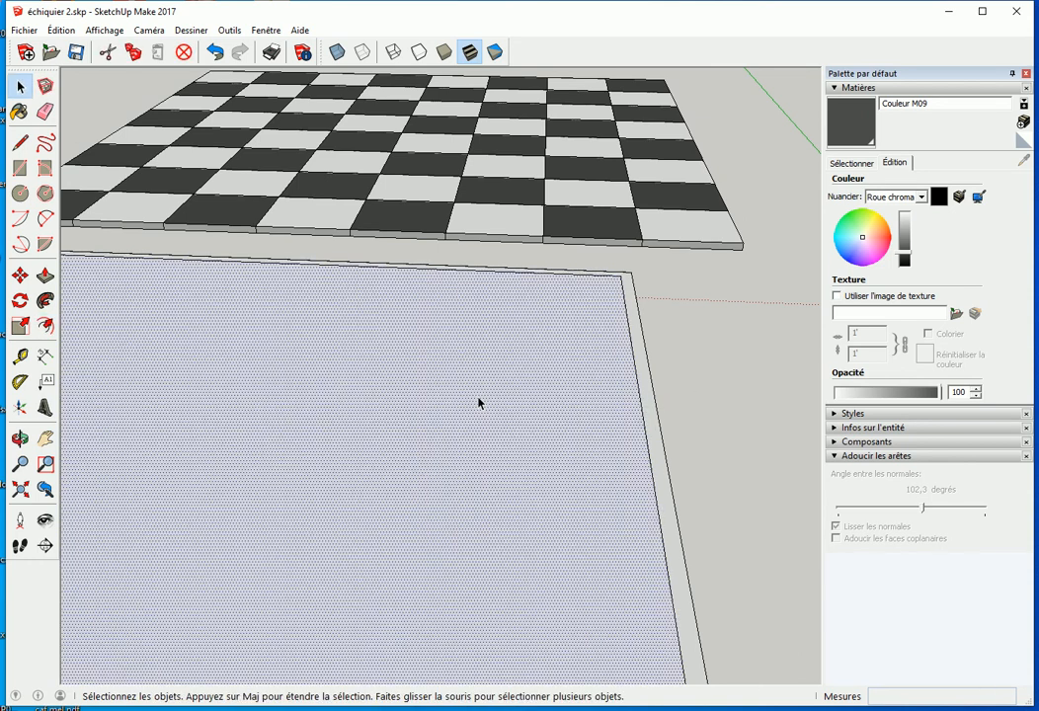
pyautogui.press('p')
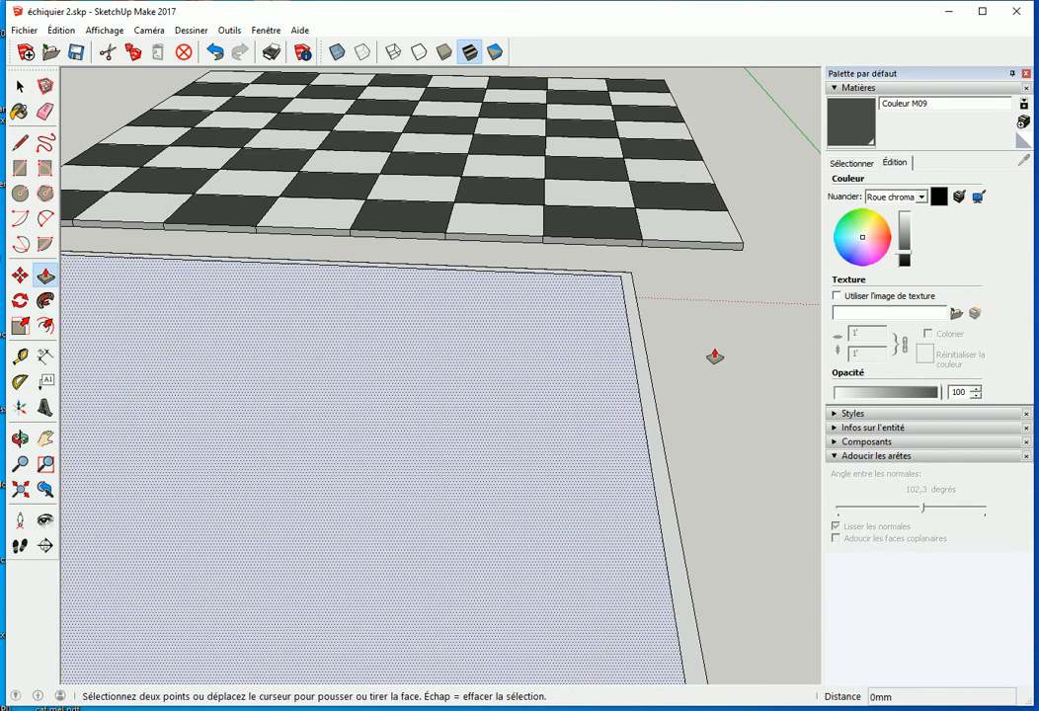
pyautogui.click(571, 342)
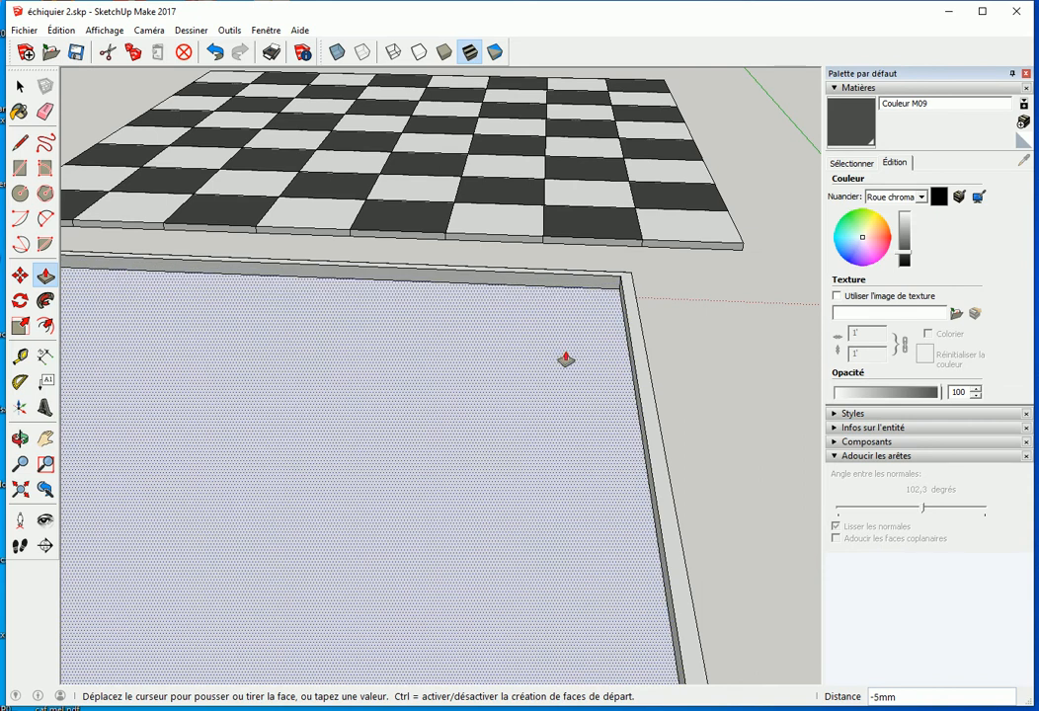
pyautogui.click(567, 356)
pyautogui.hotkey('ctrl', 'z')
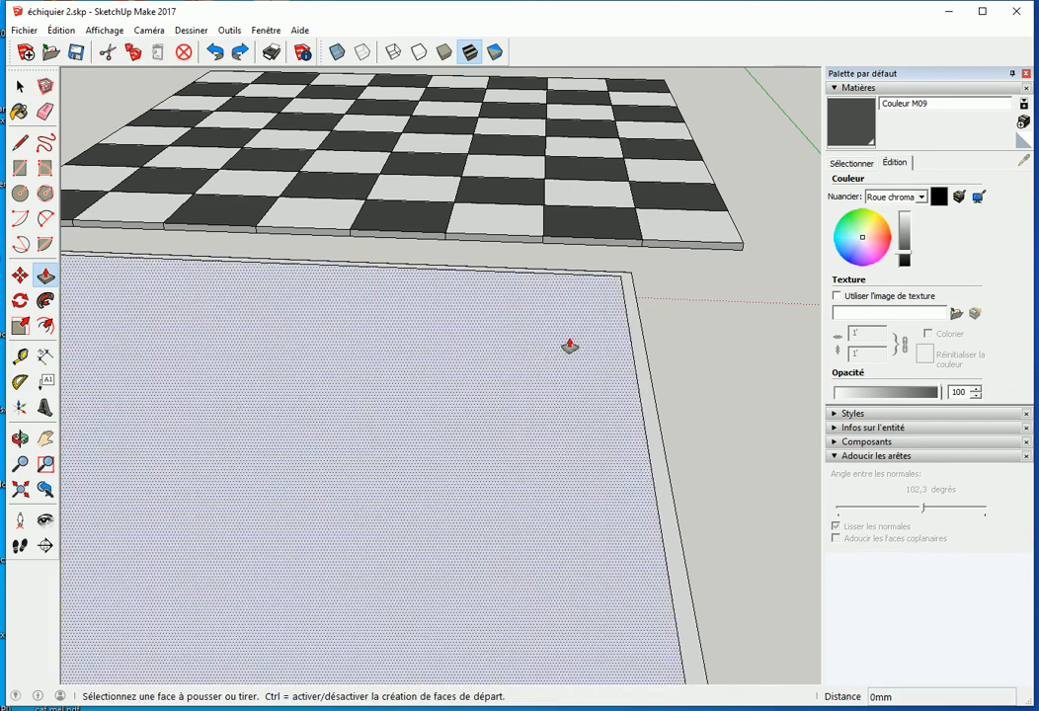
# - Recess the slab's inner face by 3 mm with Push/Pull, taking the depth from the chessboard's corner edge
pyautogui.press('space')
pyautogui.press('p')
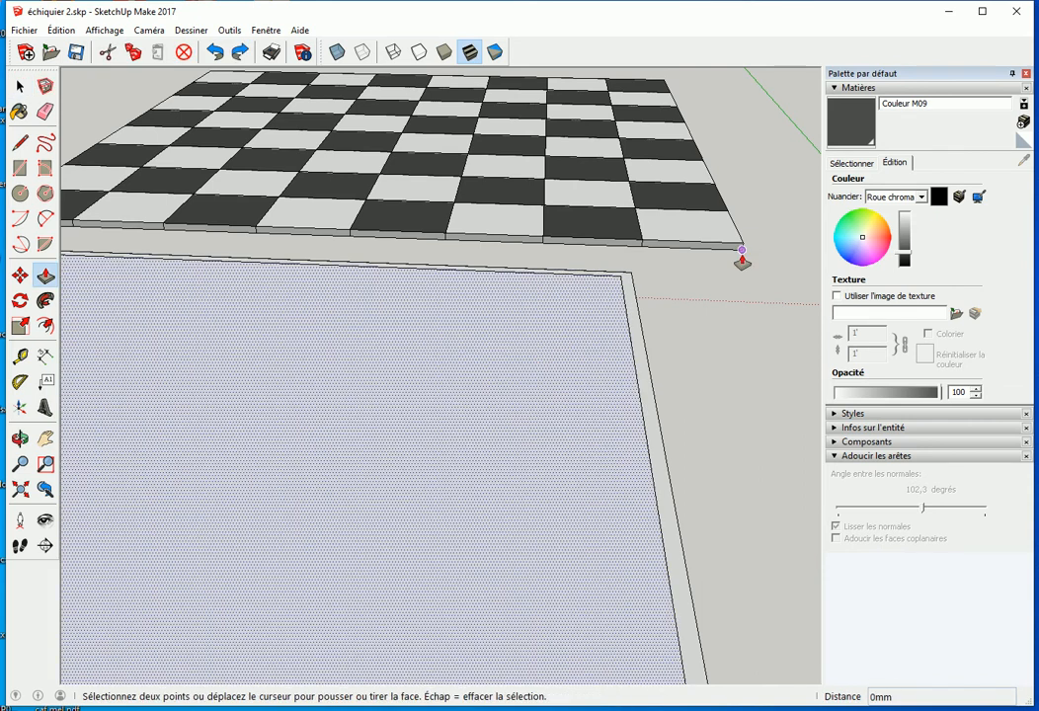
pyautogui.scroll(5, 747, 252)
pyautogui.scroll(2, 745, 247)
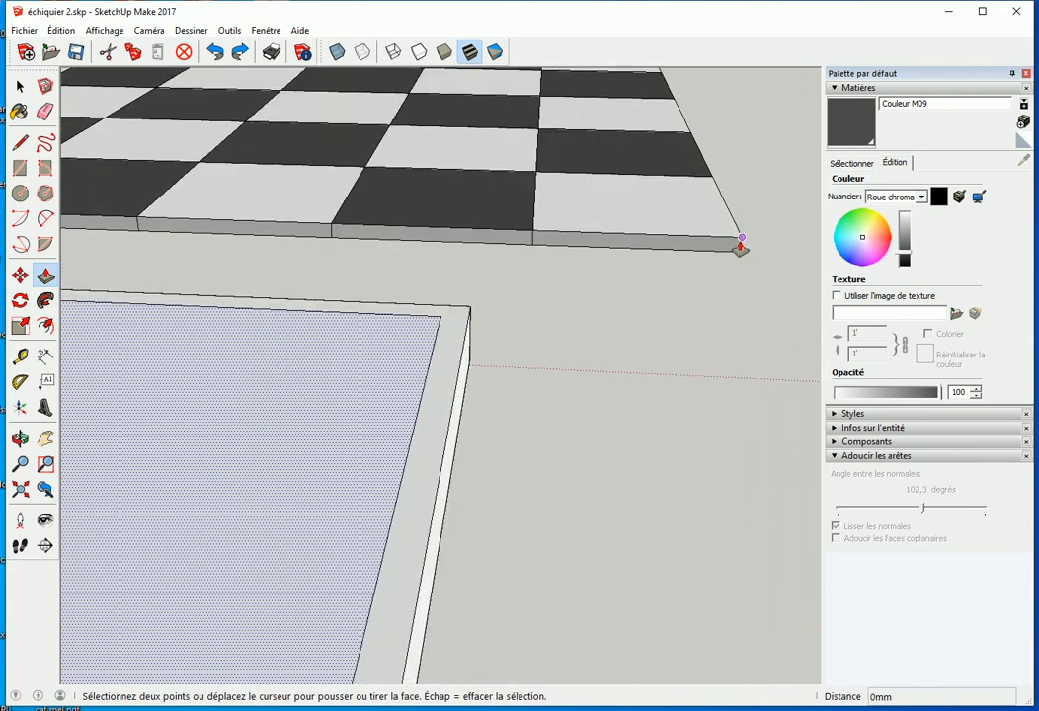
pyautogui.click(740, 247)
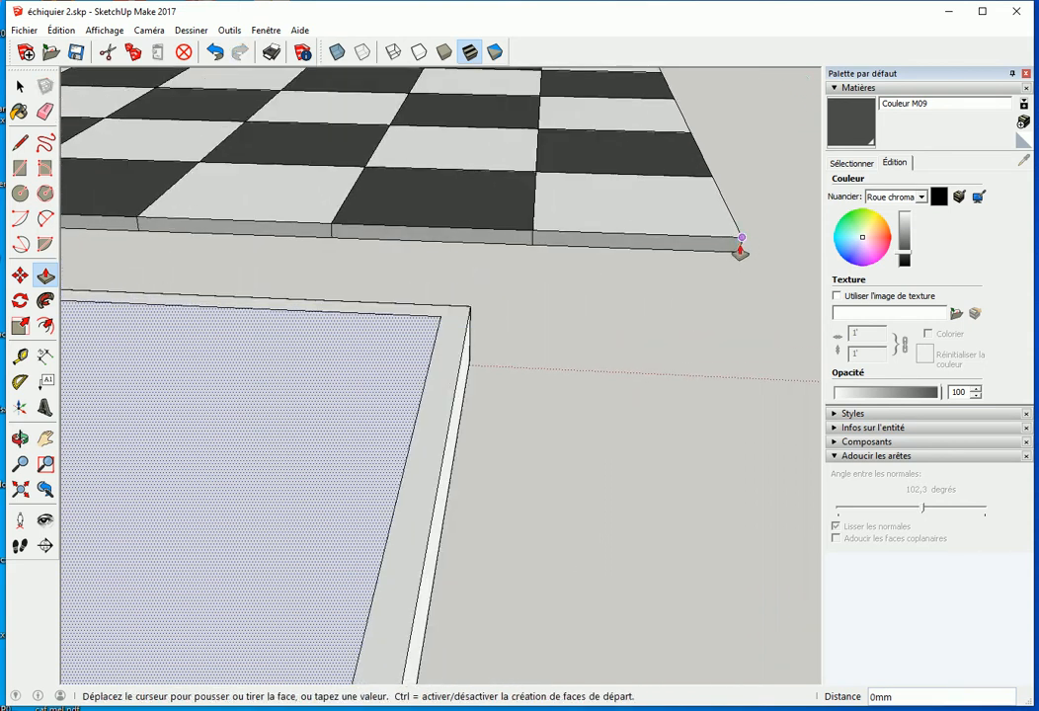
pyautogui.click(741, 256)
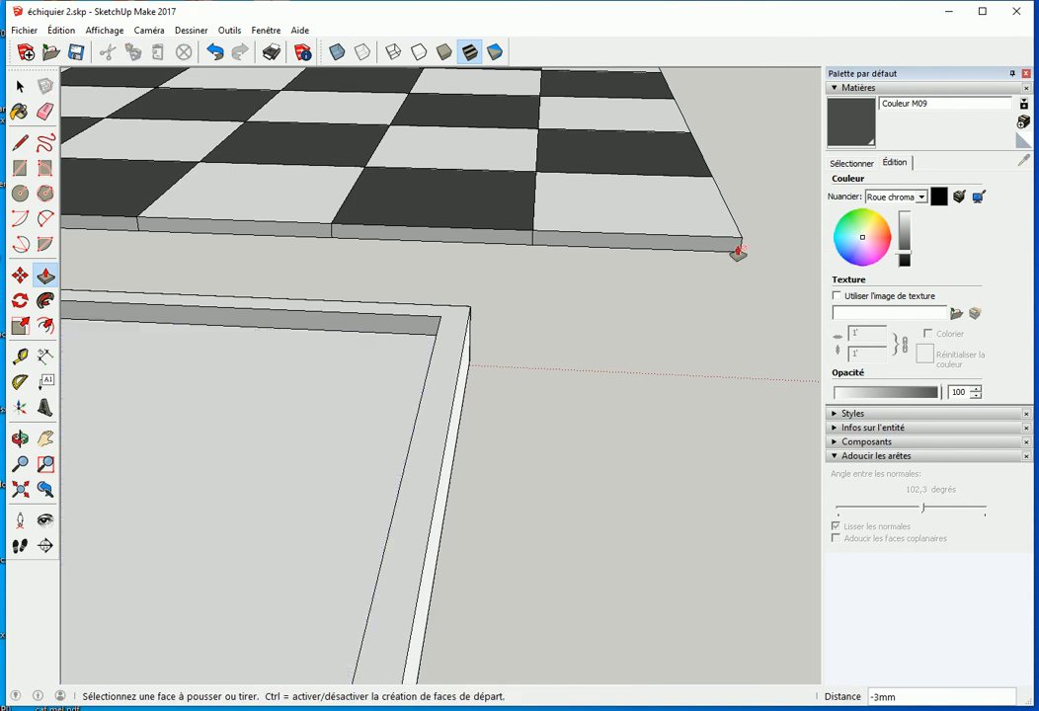
pyautogui.scroll(-5, 525, 454)
pyautogui.press('space')
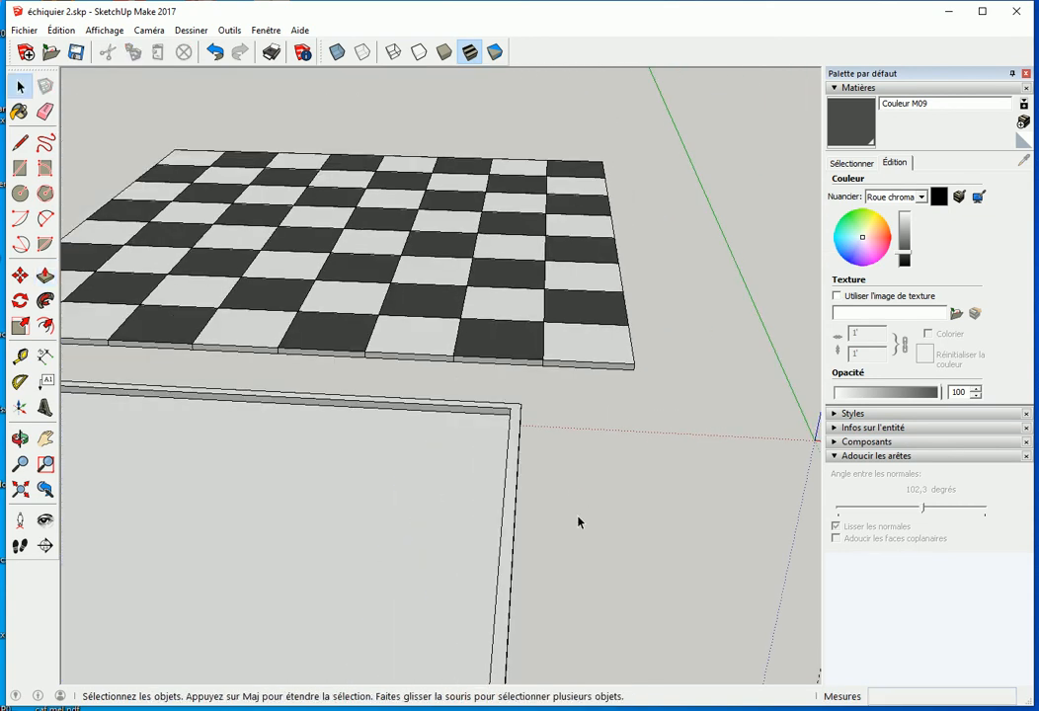
# - Select the entire recessed slab and make it a group
pyautogui.doubleClick(364, 531)
pyautogui.rightClick(365, 531)
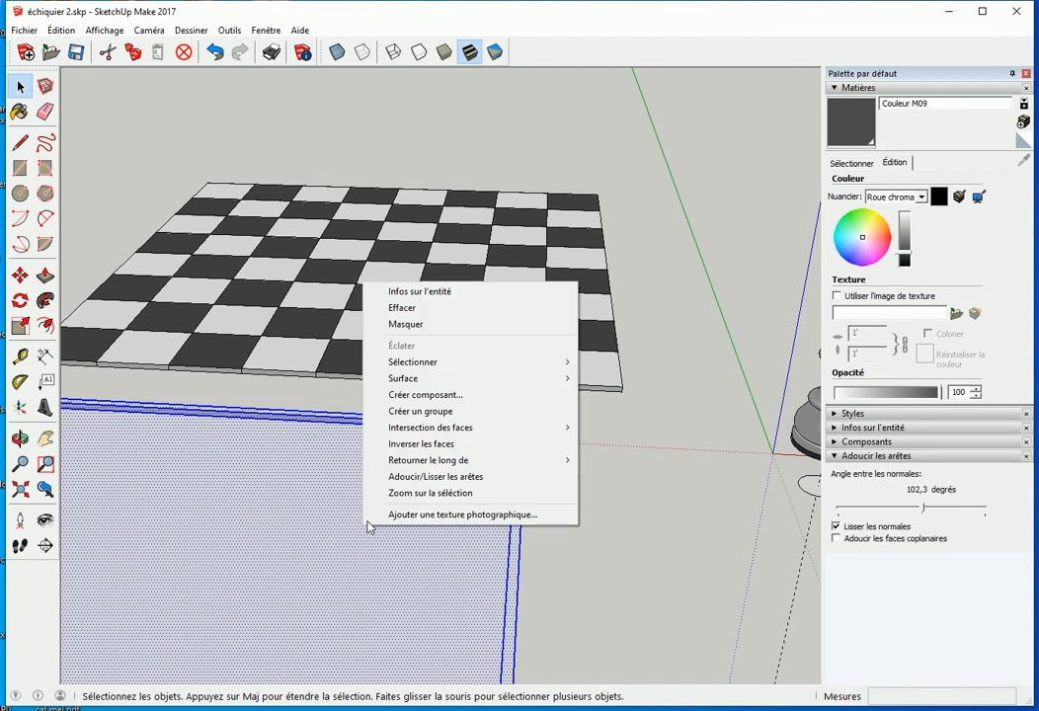
pyautogui.click(420, 411)
# - Move the slab group by its inner recess corner onto the chessboard's matching front corner, using X-ray display to find the endpoint
pyautogui.keyDown('shift'); pyautogui.moveTo(568, 546); pyautogui.dragTo(603, 277, button='middle'); pyautogui.keyUp('shift')
pyautogui.keyDown('shift'); pyautogui.moveTo(600, 574); pyautogui.dragTo(507, 259, button='middle'); pyautogui.keyUp('shift')
pyautogui.scroll(-3, 579, 486)
pyautogui.click(611, 514)
pyautogui.press('m')
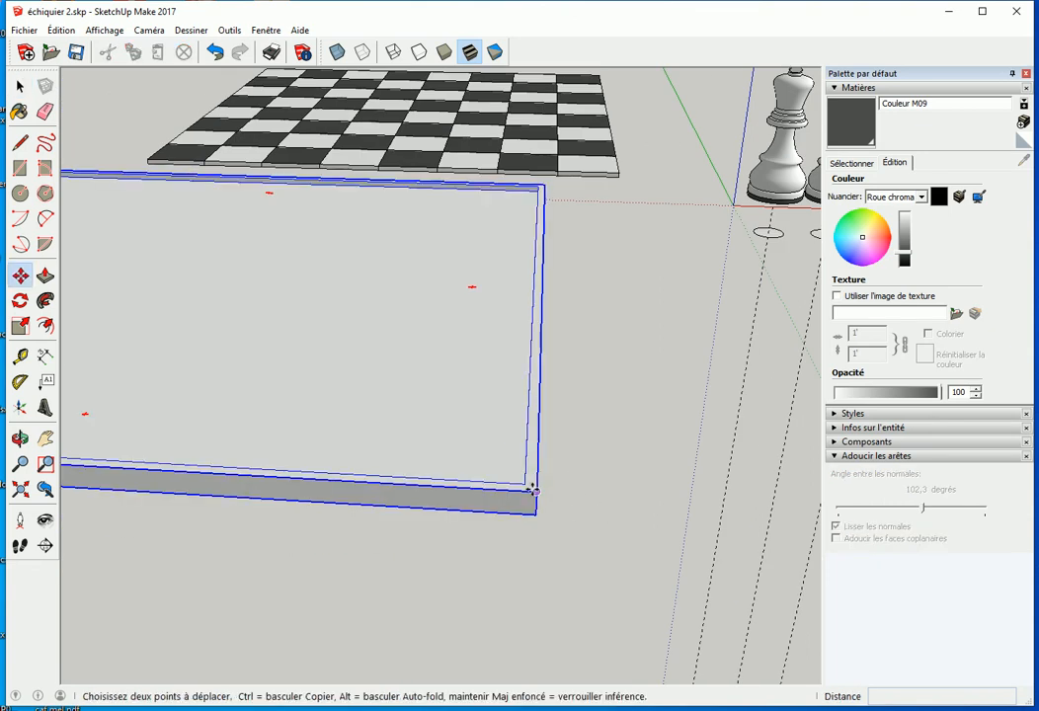
pyautogui.click(525, 481)
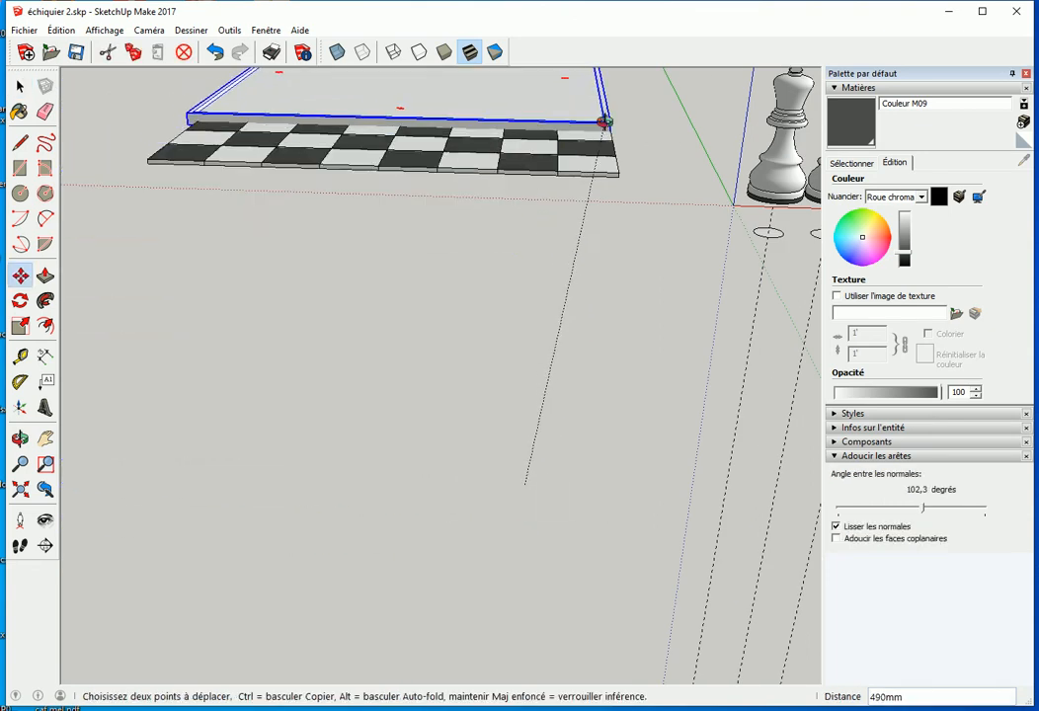
pyautogui.moveTo(592, 112); pyautogui.dragTo(545, 313, button='middle')
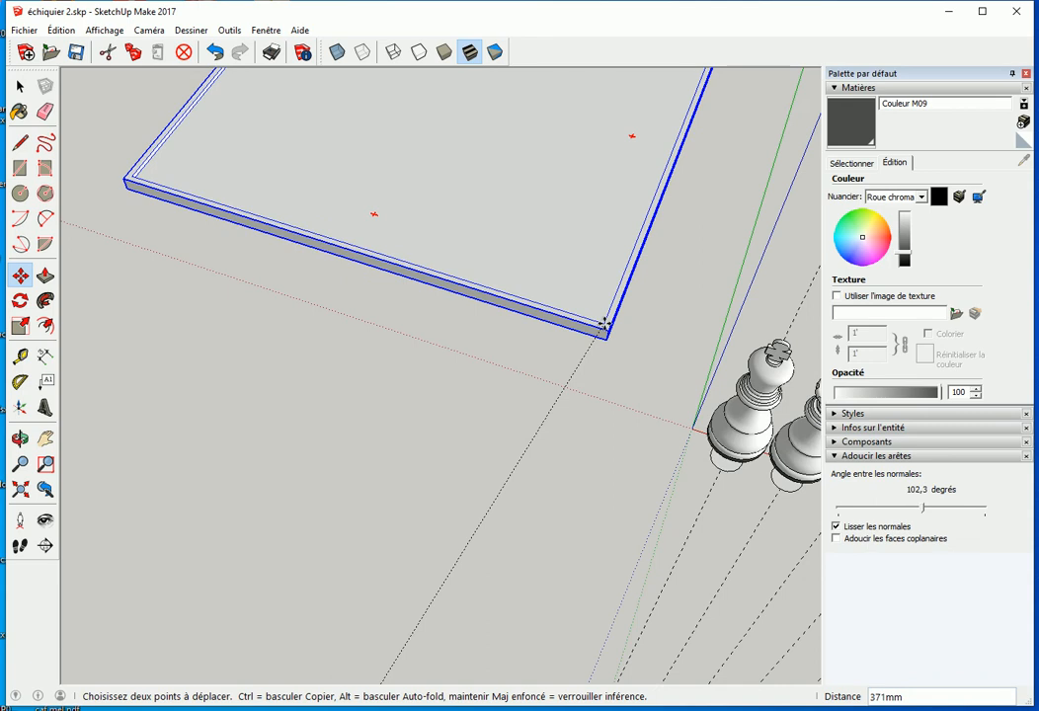
pyautogui.click(604, 324)
pyautogui.scroll(4, 605, 324)
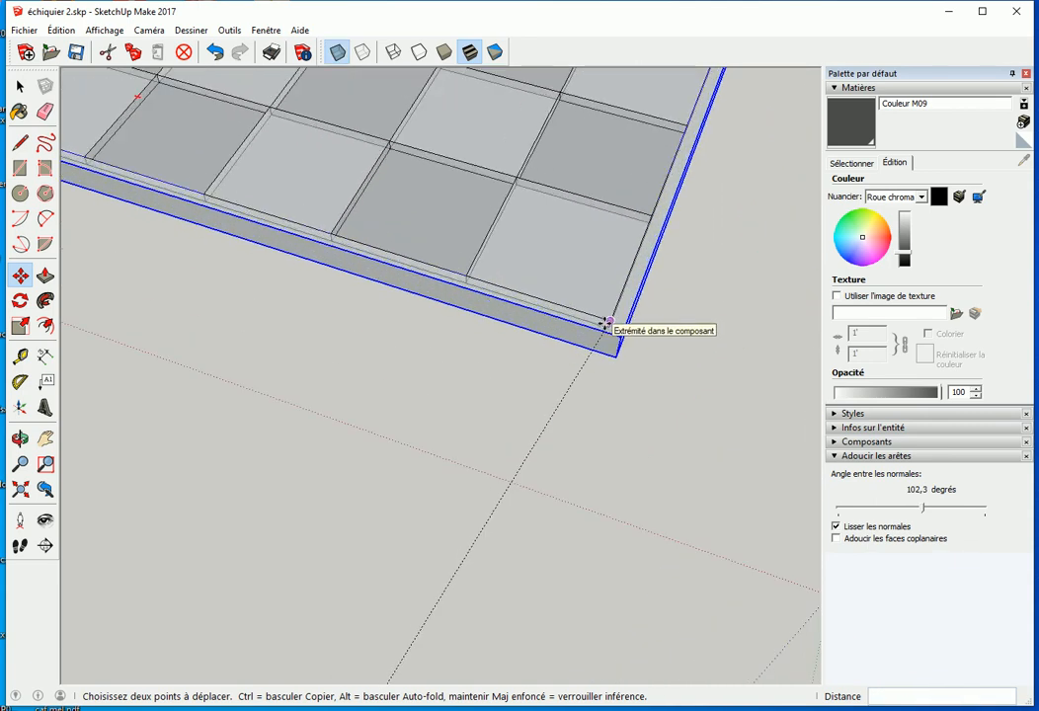
pyautogui.press('Escape')
pyautogui.press('space')
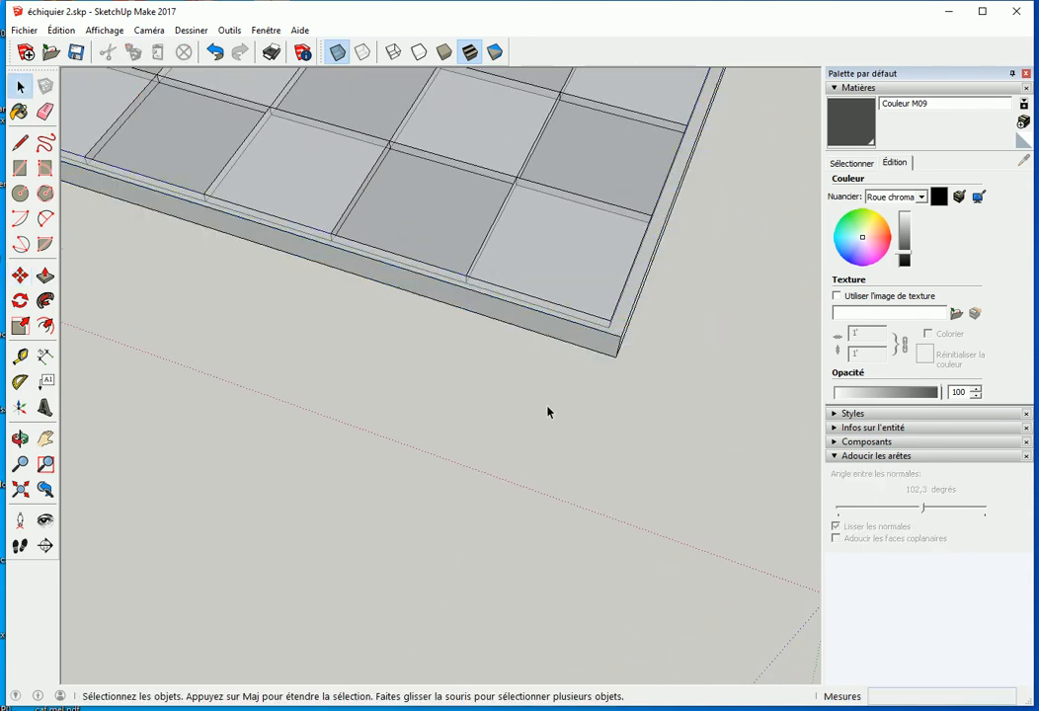
# - Turn off X-ray display and open the slab group for editing, viewed low at its front corner
pyautogui.scroll(-3, 455, 426)
pyautogui.scroll(-3, 375, 435)
pyautogui.moveTo(359, 436); pyautogui.dragTo(601, 425, button='middle')
pyautogui.moveTo(656, 398); pyautogui.dragTo(485, 440, button='middle')
pyautogui.doubleClick(475, 407)
pyautogui.scroll(3, 579, 391)
pyautogui.moveTo(590, 430); pyautogui.dragTo(597, 393, button='middle')
# - Draw an arc with a 3 mm bulge outward along the slab's vertical corner edge
pyautogui.press('a')
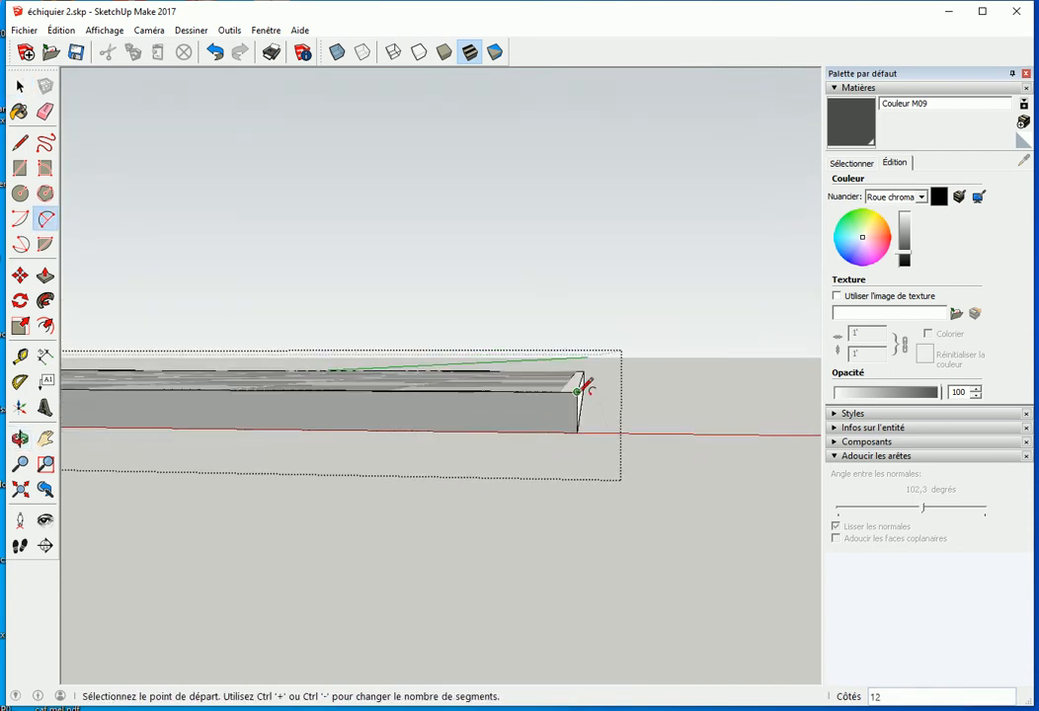
pyautogui.click(578, 391)
pyautogui.click(578, 431)
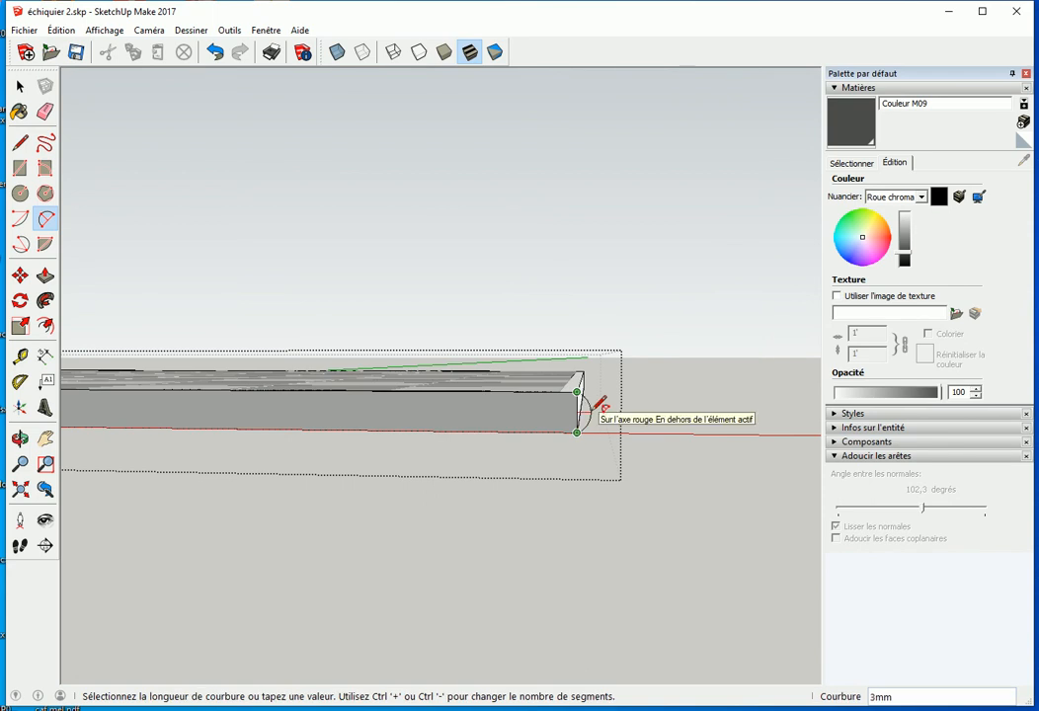
pyautogui.click(592, 412)
pyautogui.press('space')
# - Try sweeping the arc profile around the slab's bottom face with Follow Me, and undo back to before the arc
pyautogui.moveTo(441, 518); pyautogui.dragTo(396, 351, button='middle')
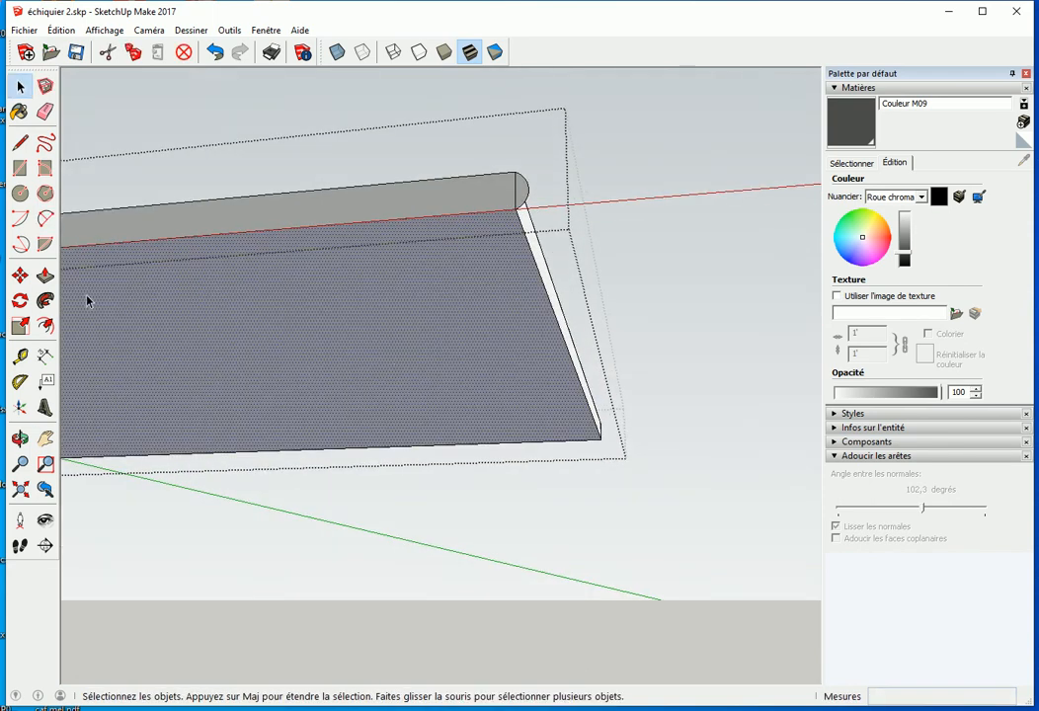
pyautogui.click(44, 300)
pyautogui.moveTo(520, 195); pyautogui.dragTo(441, 423, button='middle')
pyautogui.hotkey('ctrl', 'z')
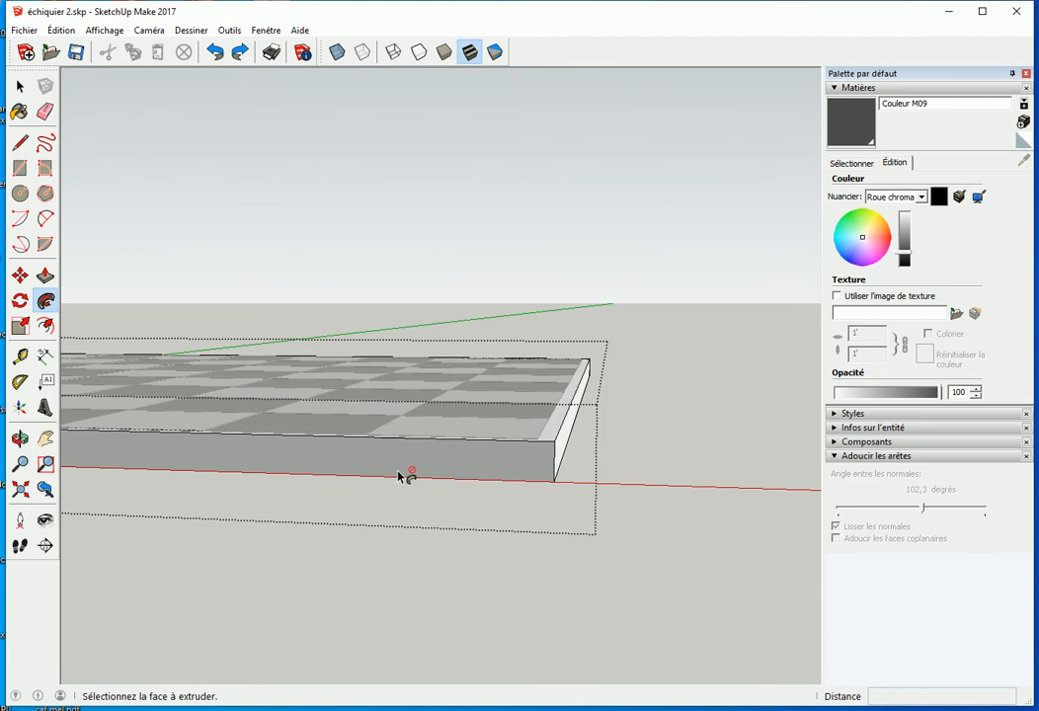
# - Draw a small upright rectangle at the slab's front corner, extending outward from its front face at full slab height
pyautogui.moveTo(514, 495); pyautogui.dragTo(532, 468, button='middle')
pyautogui.press('r')
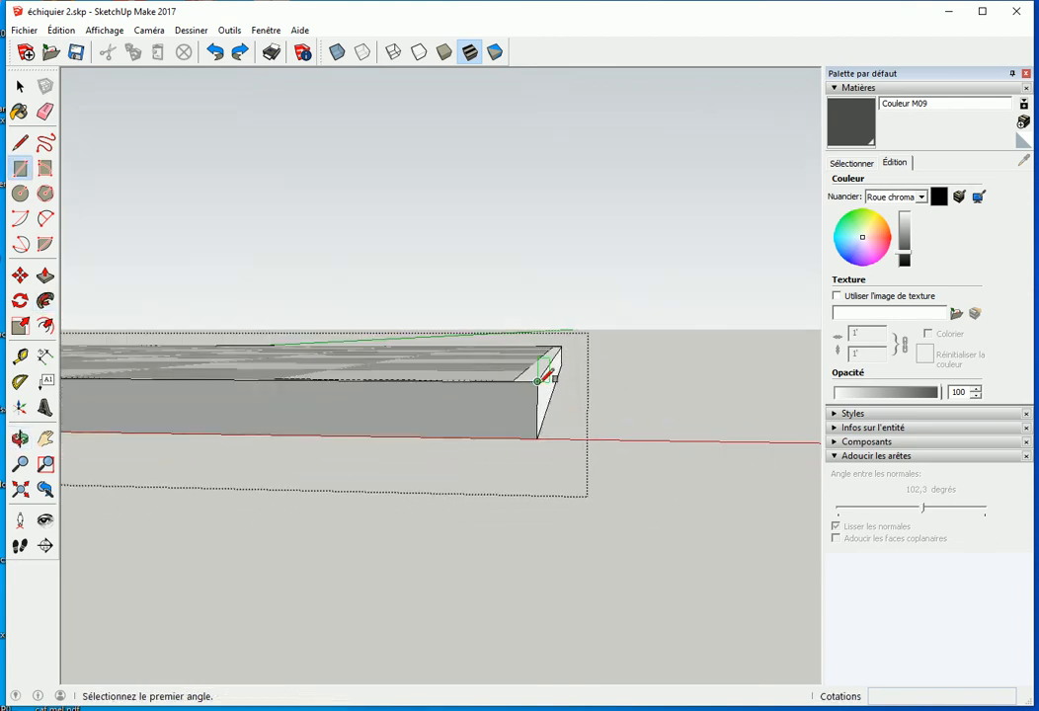
pyautogui.click(537, 380)
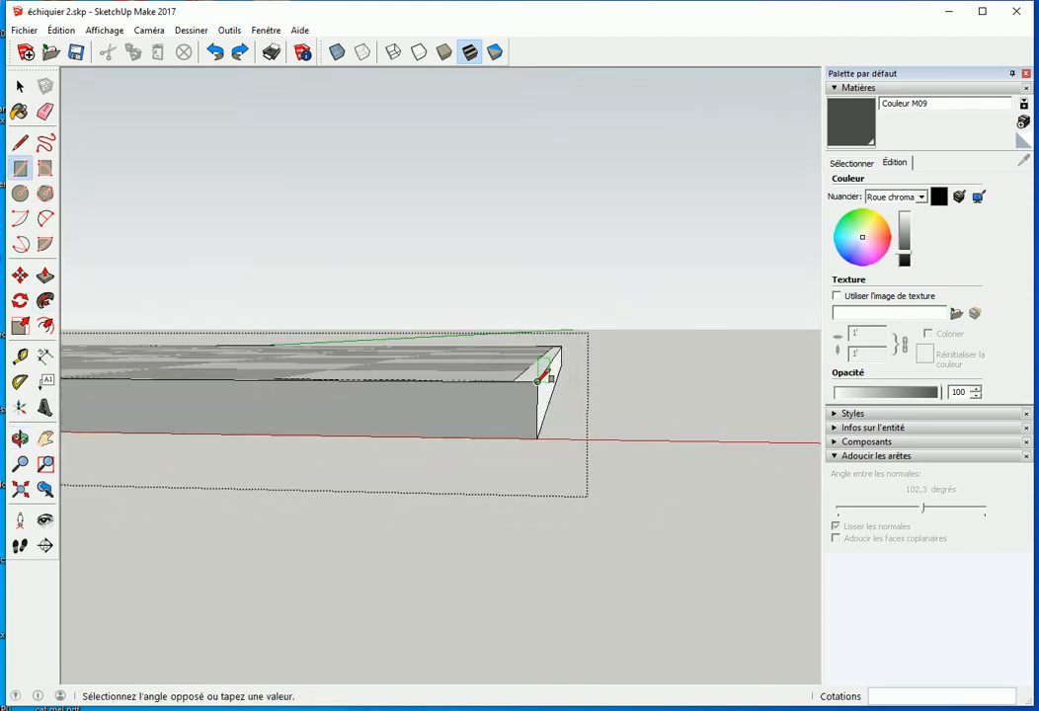
pyautogui.click(581, 432)
pyautogui.press('space')
# - Draw a wavy freehand profile from the small rectangle's upper inner corner to its lower outer corner, and erase the rectangle's edges outside it
pyautogui.moveTo(543, 480); pyautogui.dragTo(494, 435, button='middle')
pyautogui.click(44, 143)
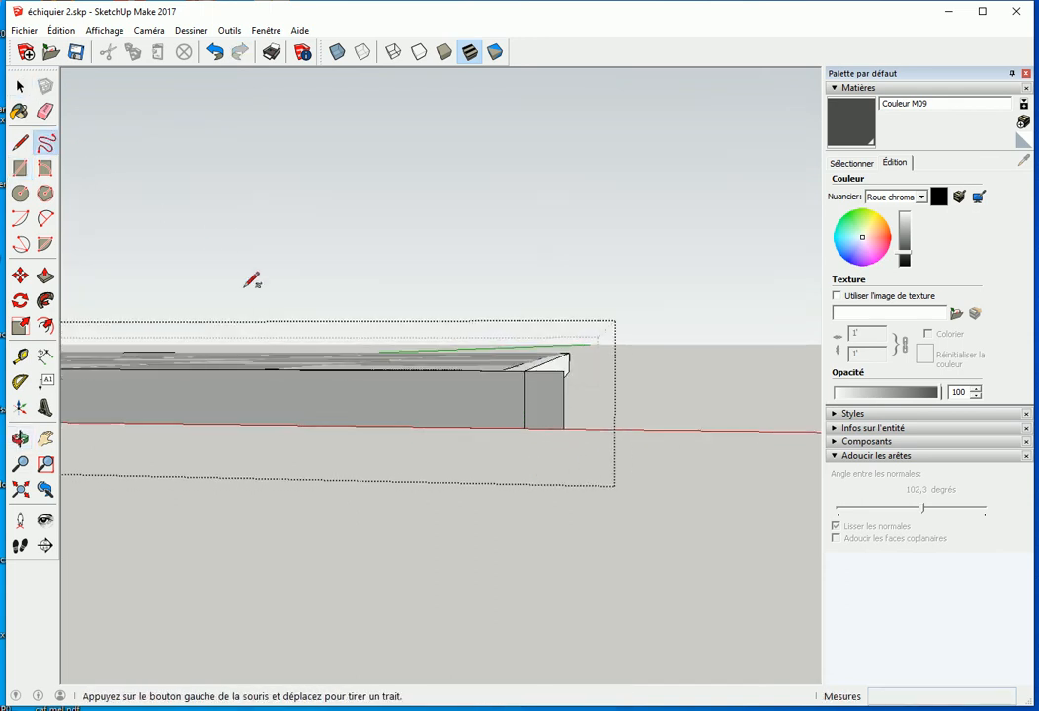
pyautogui.scroll(2, 487, 382)
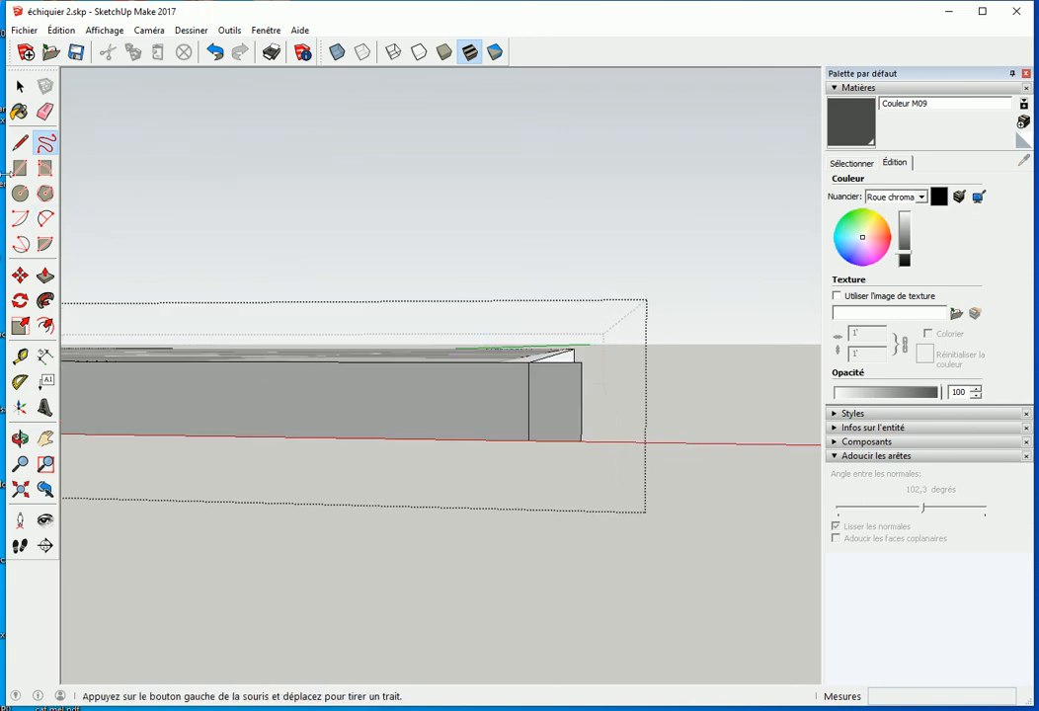
pyautogui.scroll(2, 440, 401)
pyautogui.scroll(2, 552, 371)
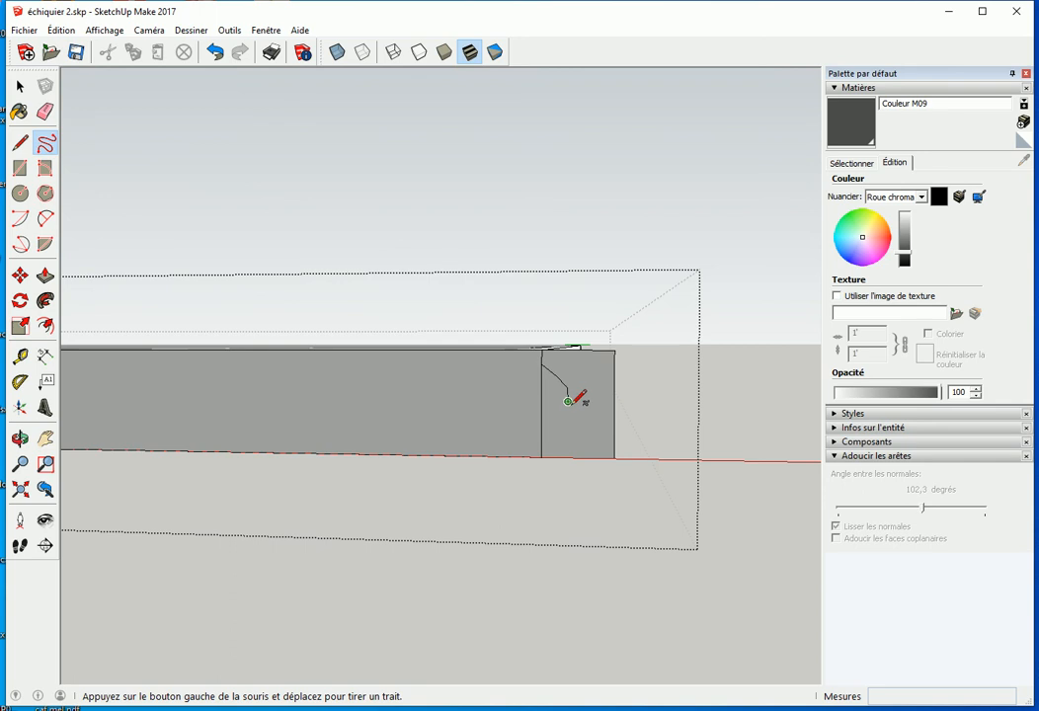
pyautogui.scroll(3, 568, 401)
pyautogui.moveTo(599, 406)
pyautogui.mouseDown(button='middle')
pyautogui.moveTo(462, 363)
pyautogui.moveTo(444, 299)
pyautogui.mouseUp(button='middle')
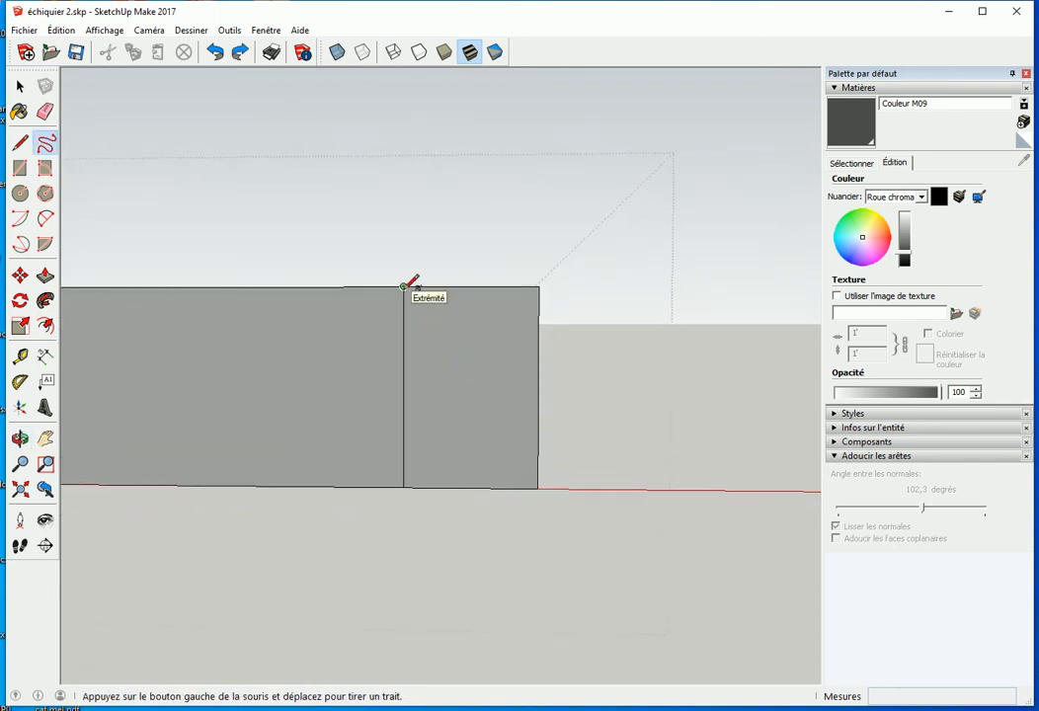
pyautogui.moveTo(461, 392); pyautogui.dragTo(487, 426)
pyautogui.moveTo(534, 483); pyautogui.dragTo(534, 484)
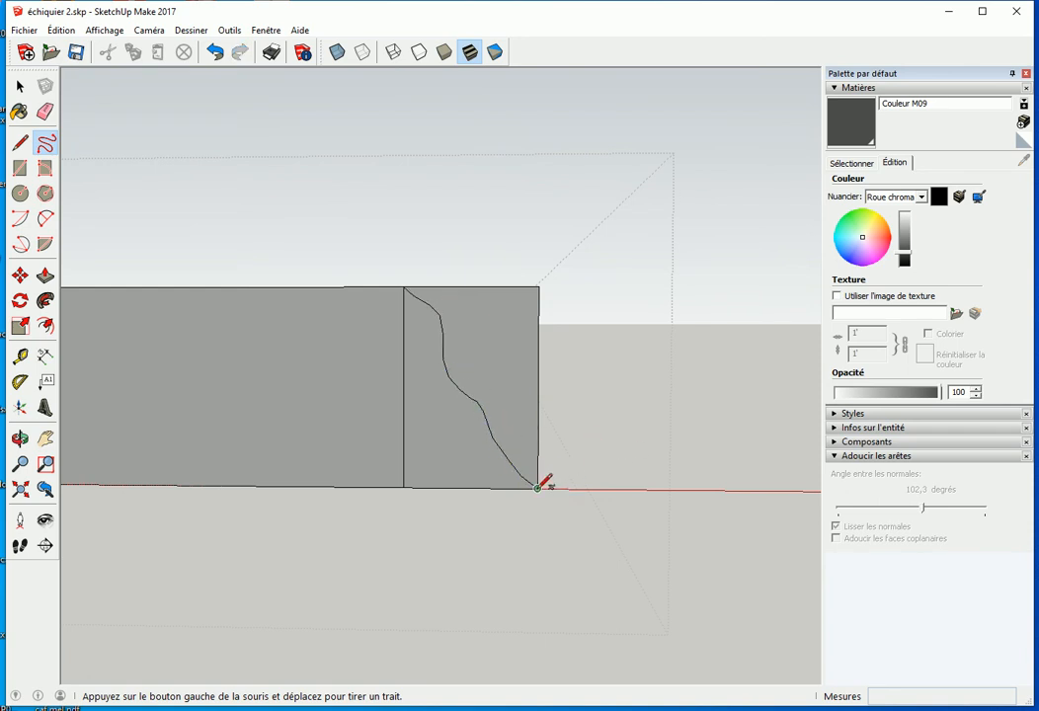
pyautogui.press('e')
pyautogui.moveTo(556, 293)
pyautogui.mouseDown()
pyautogui.moveTo(525, 273)
pyautogui.moveTo(483, 448)
pyautogui.mouseUp()
# - Sweep the wavy profile around the slab's bottom face with Follow Me to form a moulded edge
pyautogui.moveTo(484, 447)
pyautogui.mouseDown(button='middle')
pyautogui.moveTo(399, 532)
pyautogui.moveTo(366, 493)
pyautogui.mouseUp(button='middle')
pyautogui.press('space')
pyautogui.click(249, 357)
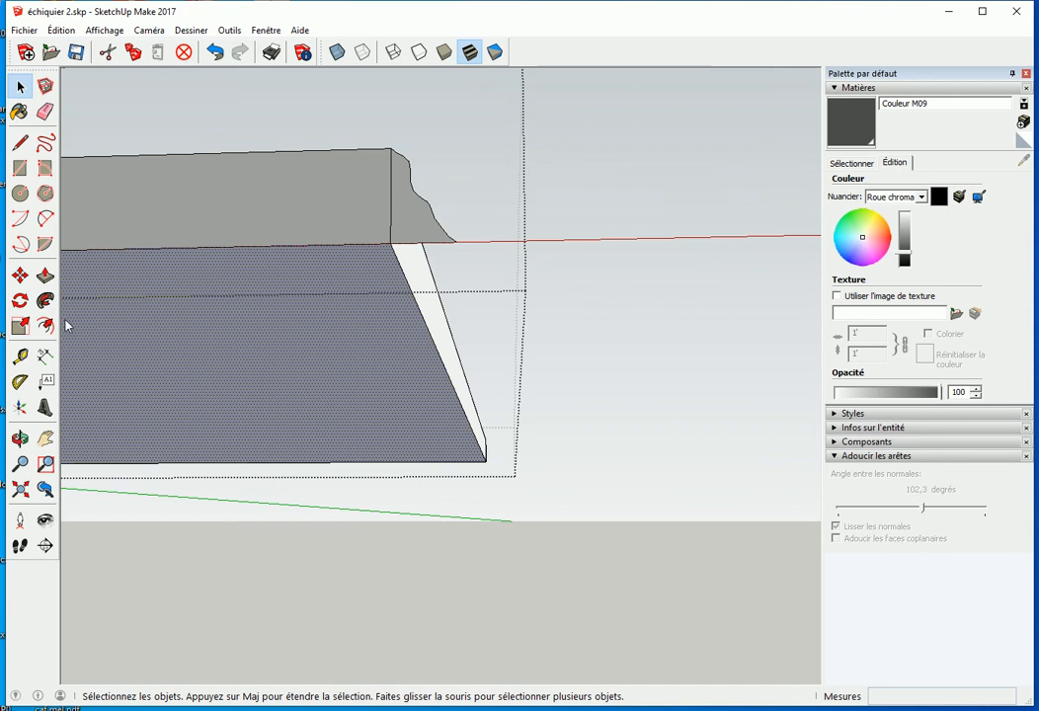
pyautogui.click(44, 300)
pyautogui.click(383, 234)
# - Close the slab group and show the whole chessboard from above
pyautogui.press('o')
pyautogui.moveTo(322, 296); pyautogui.dragTo(383, 538, button='middle')
pyautogui.scroll(-1, 310, 461)
pyautogui.press('space')
pyautogui.click(630, 531)
pyautogui.scroll(-1, 330, 535)
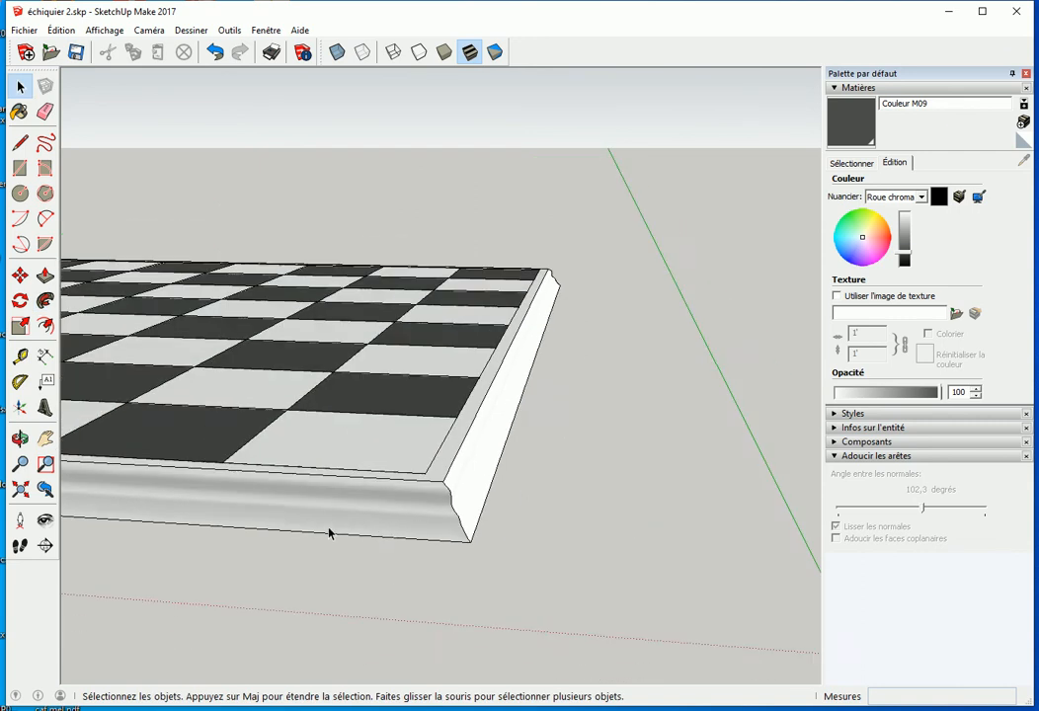
pyautogui.scroll(-2, 330, 535)
pyautogui.moveTo(269, 529); pyautogui.dragTo(468, 597, button='middle')
pyautogui.scroll(-1, 516, 499)
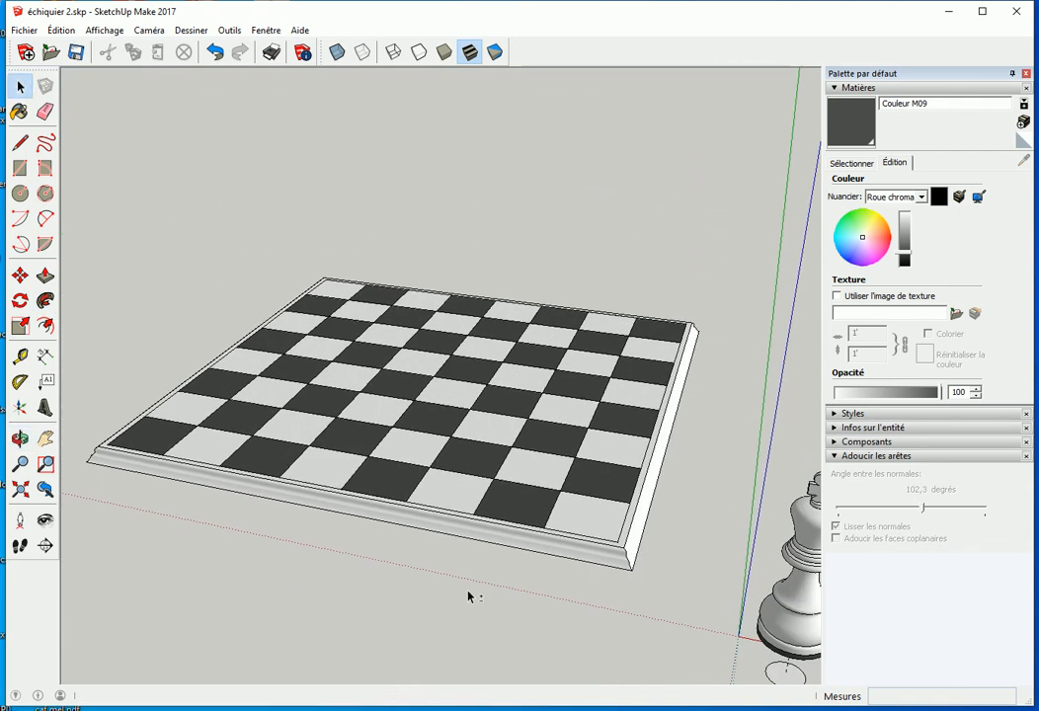